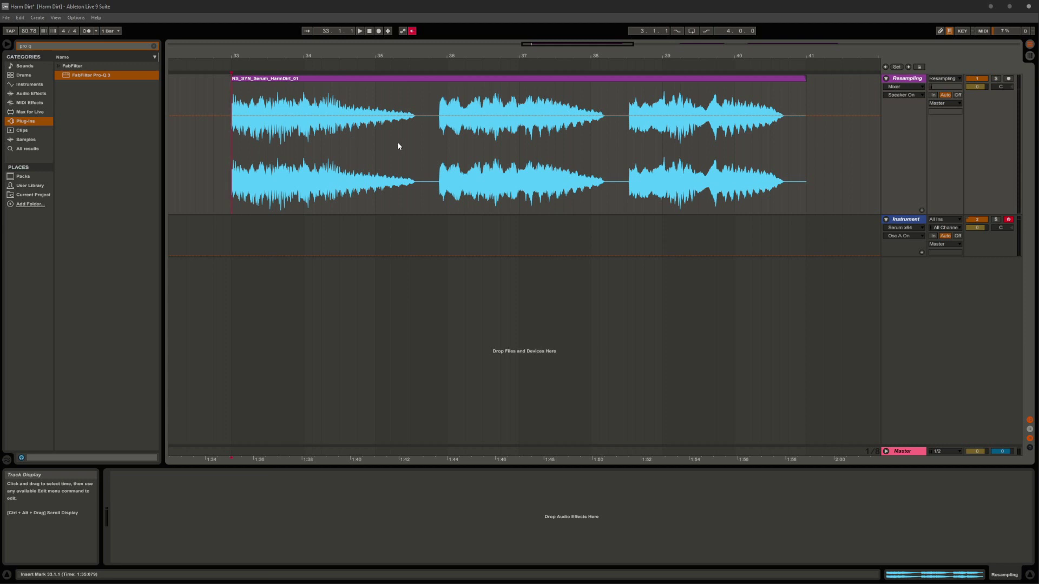
Play the resampled synth clip from bar 33 and stop playback after the first phrase
key(space)
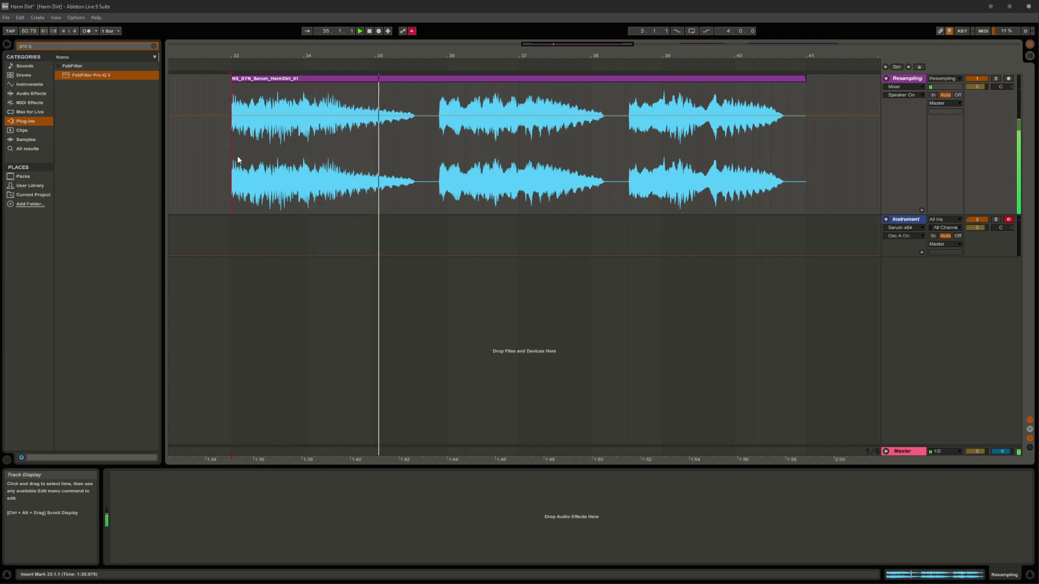
key(space)
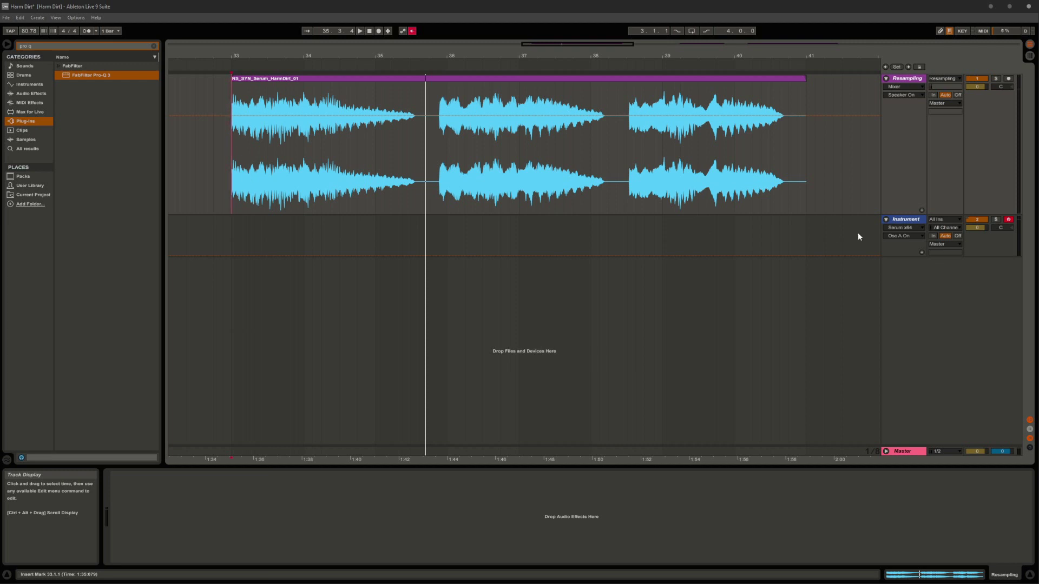
In the Instrument track's Serum, enable oscillator A at octave 0 and disable the filter
click(909, 222)
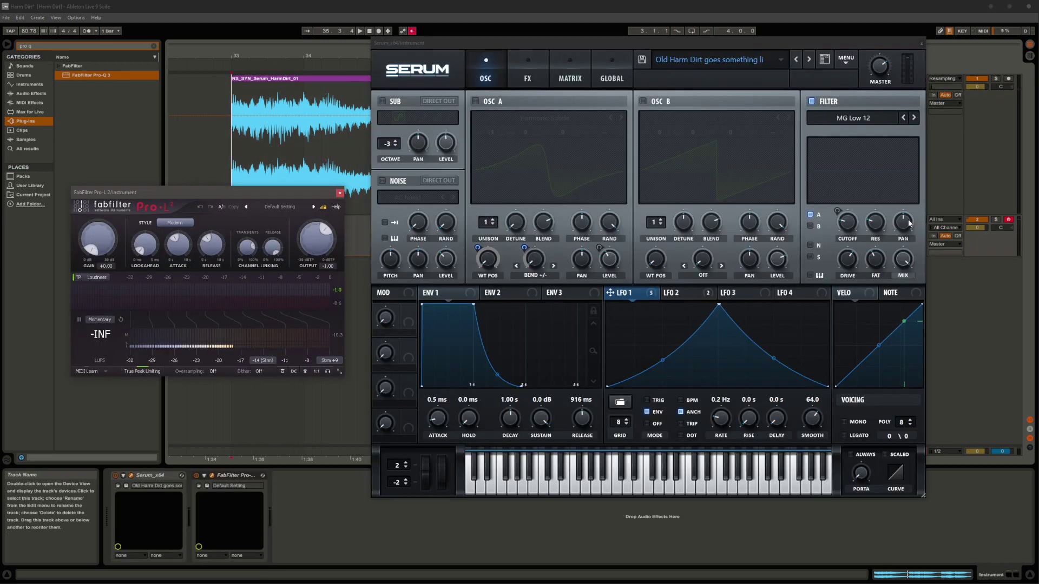
click(474, 115)
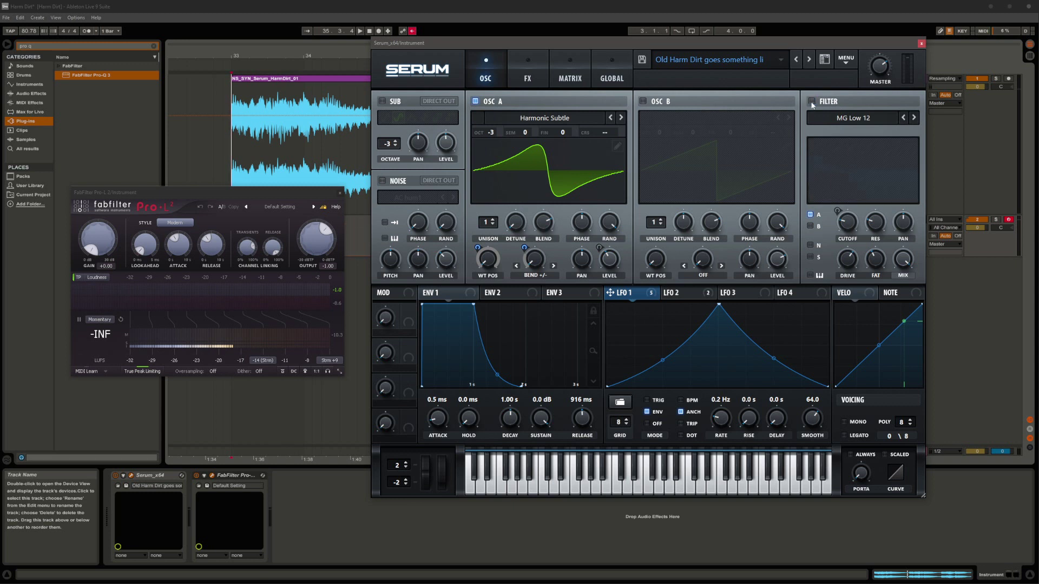
click(541, 77)
click(487, 77)
click(579, 63)
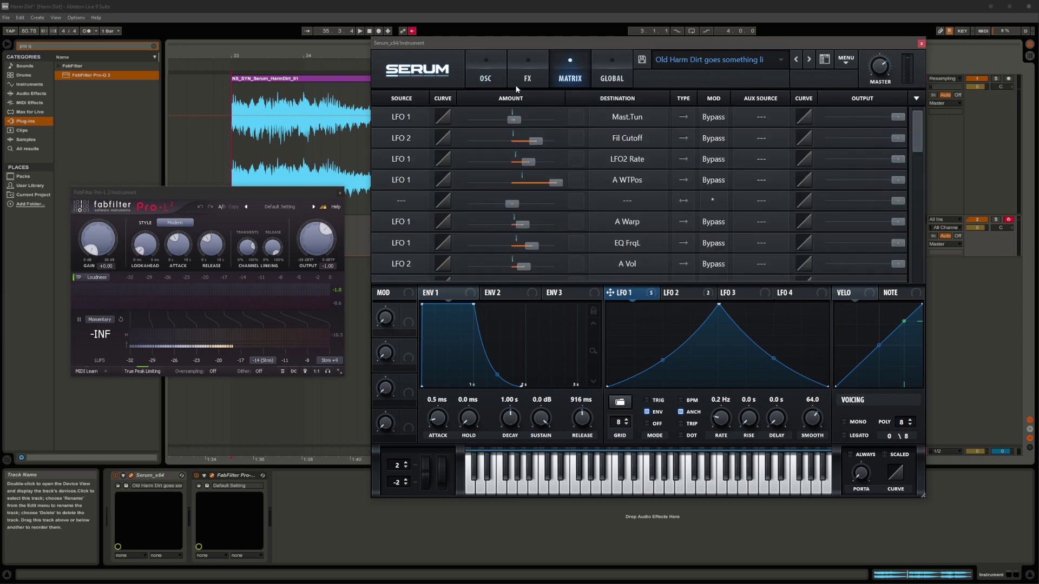
click(528, 73)
click(476, 73)
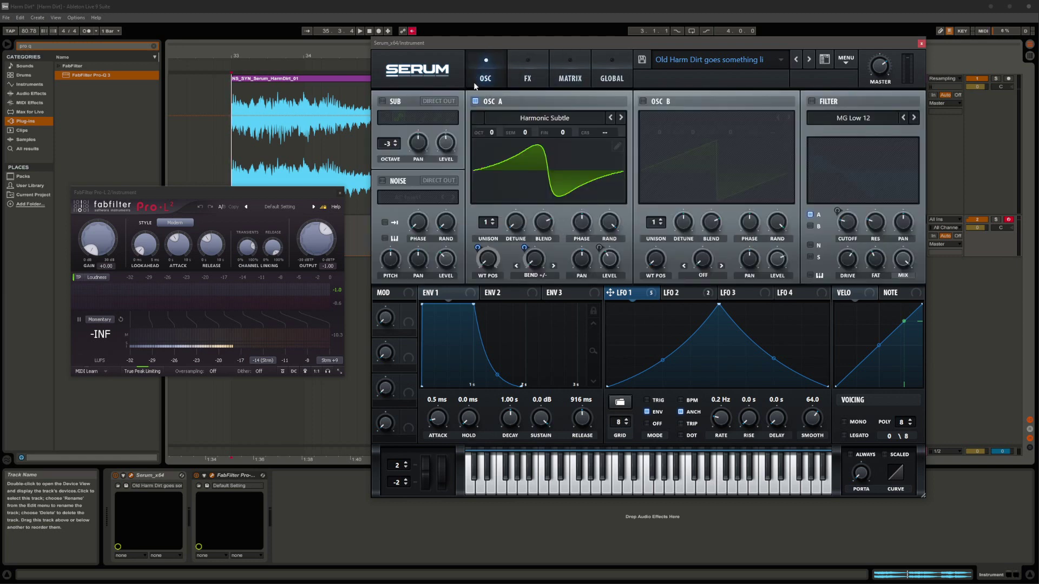
Load the analog Basic Shapes wavetable in oscillator A and set its warp mode to Off
drag(250, 196, 262, 212)
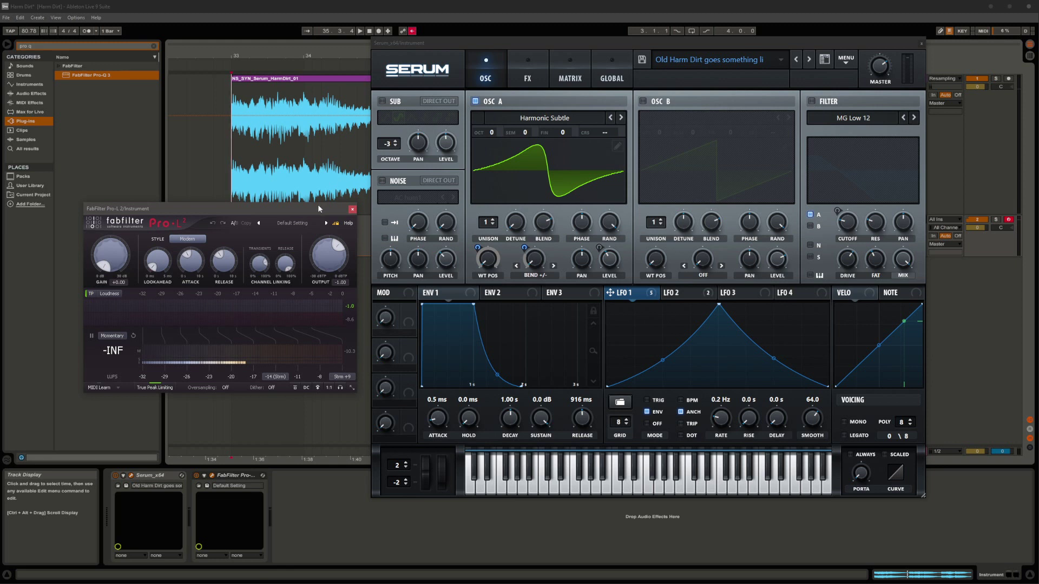
drag(317, 203, 286, 210)
drag(545, 40, 510, 44)
click(513, 123)
mouse_move(489, 135)
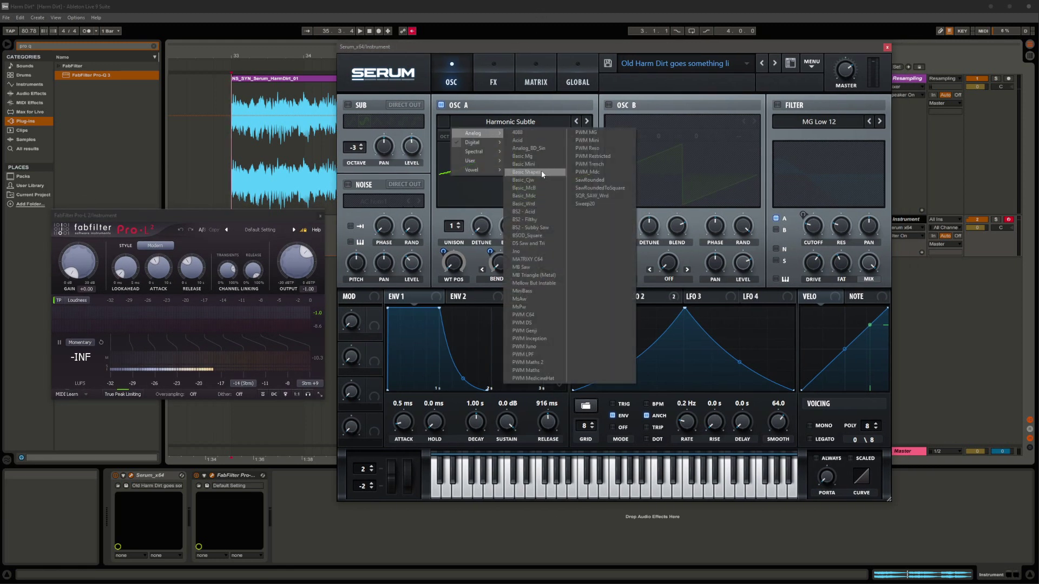
click(542, 171)
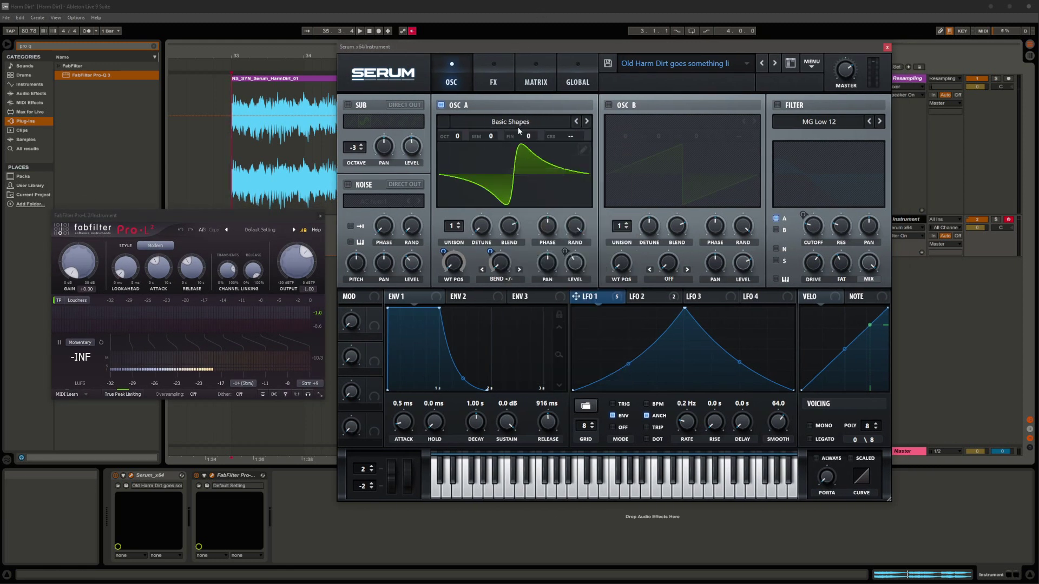
click(502, 278)
click(512, 295)
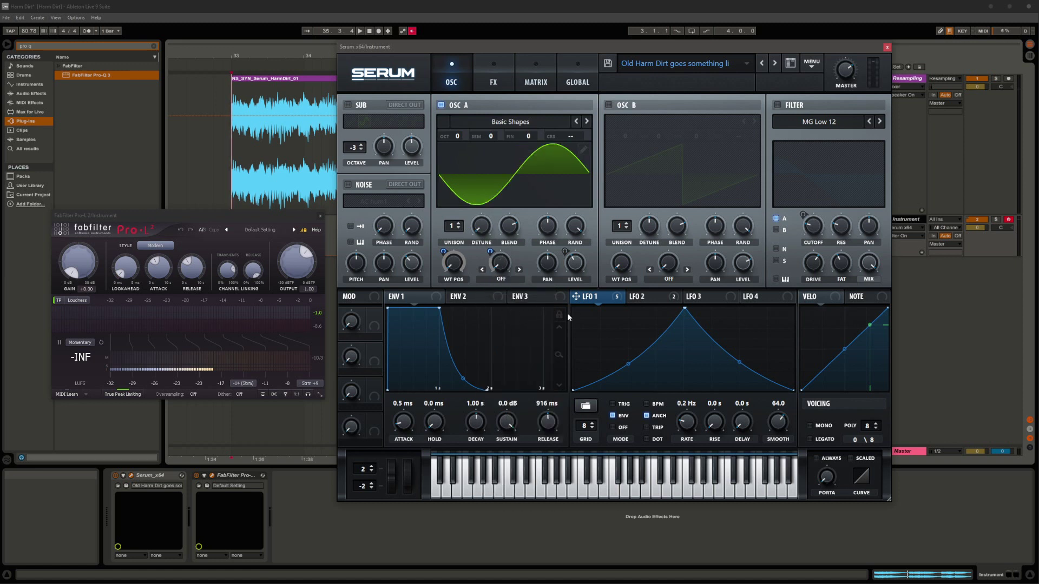
Set oscillator A's octave to -3 and load the digital Harmonic Subtle wavetable
key(a)
drag(458, 136, 446, 161)
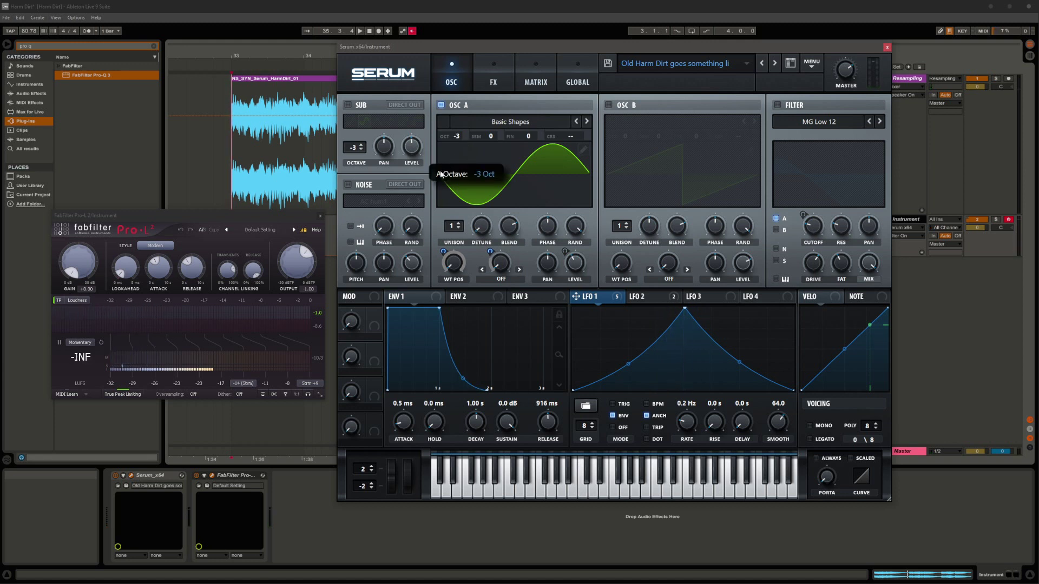
click(457, 124)
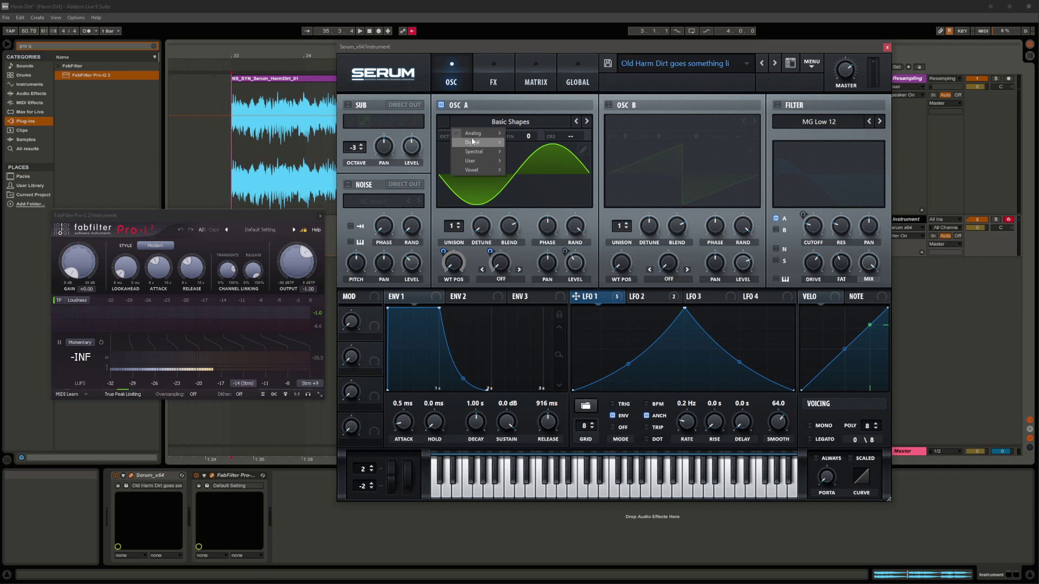
mouse_move(473, 142)
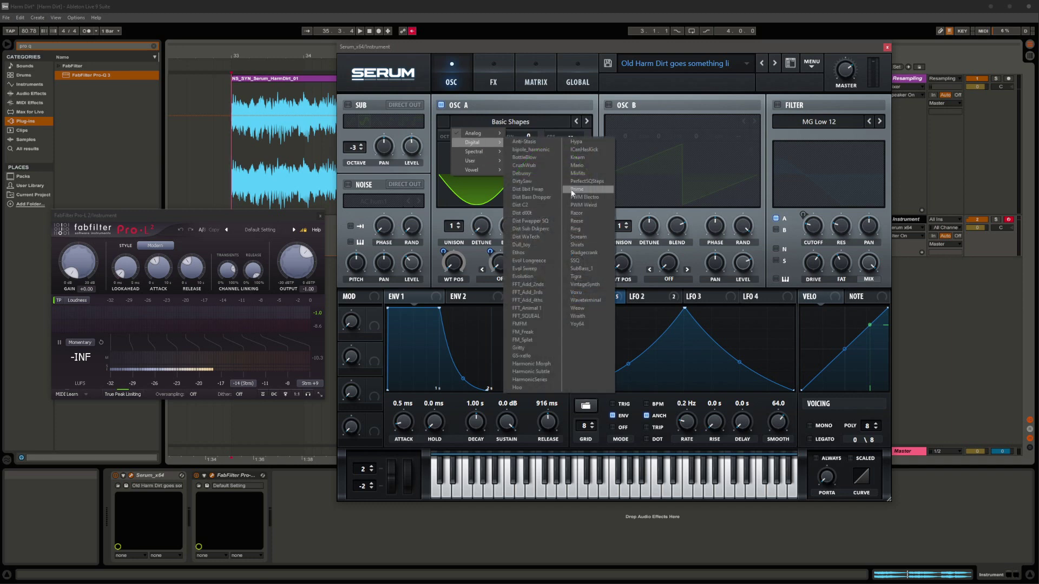
click(538, 372)
drag(426, 42, 505, 37)
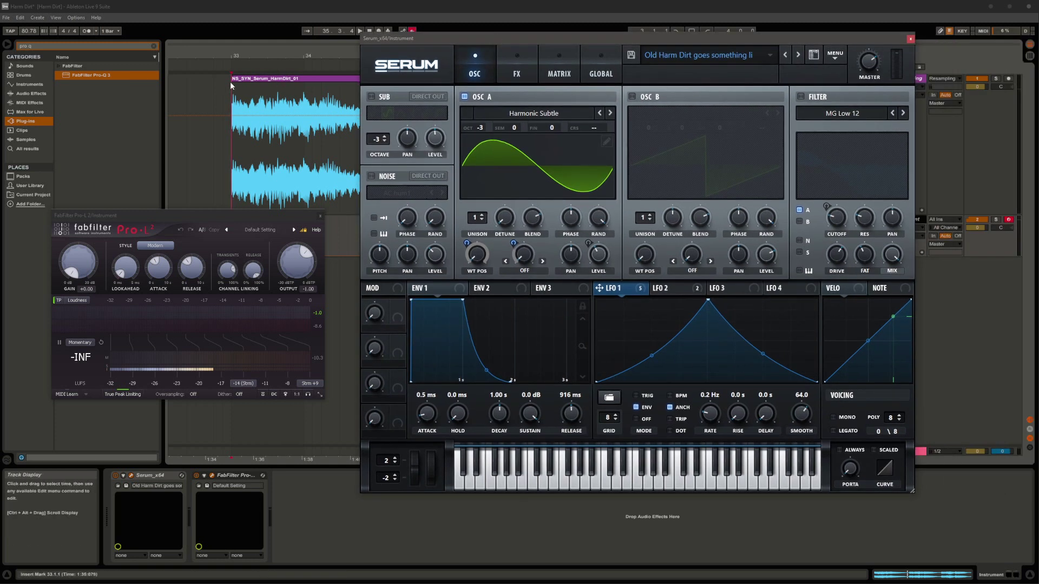
Set oscillator A's warp mode to Bend +/-
click(531, 271)
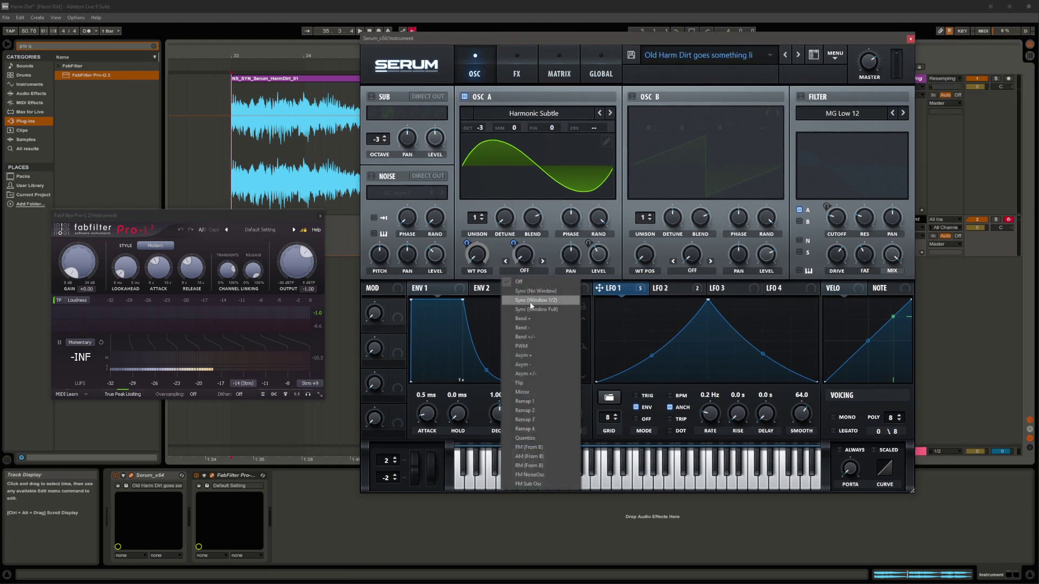
click(534, 337)
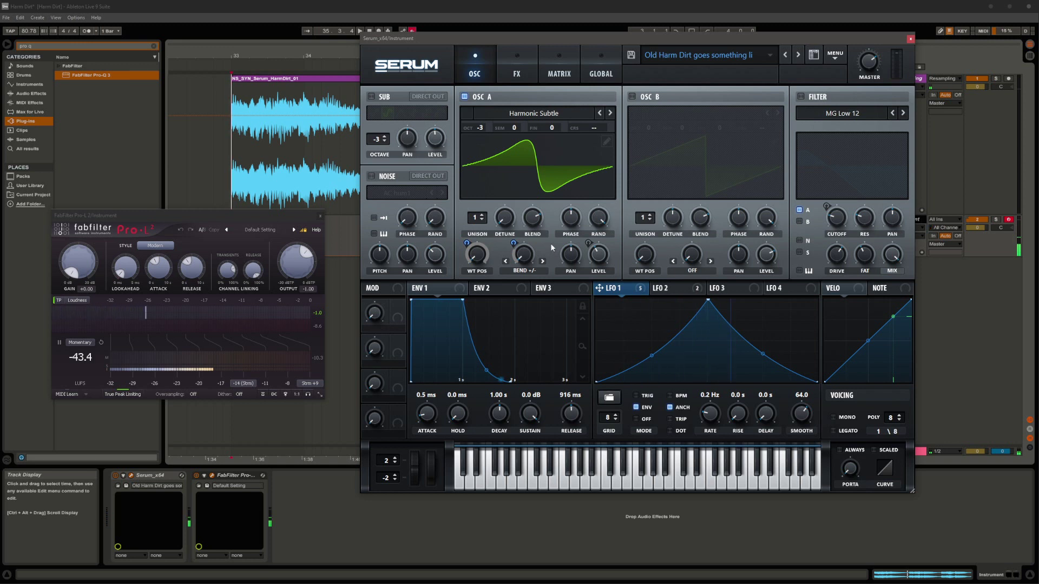
Enable Serum's distortion and compressor effects, and return to the oscillator page
click(531, 74)
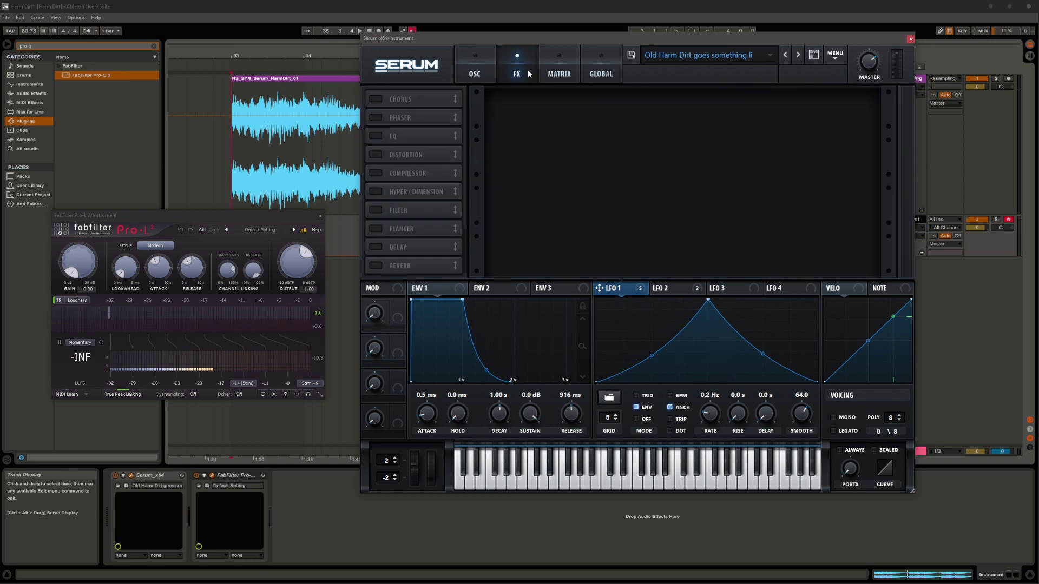
click(375, 156)
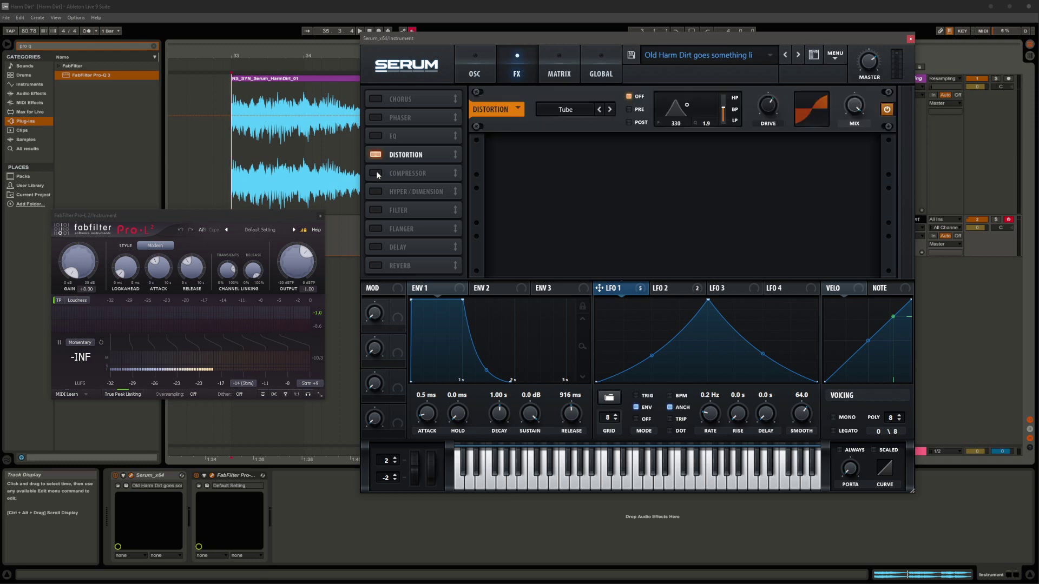
click(375, 172)
drag(467, 37, 522, 40)
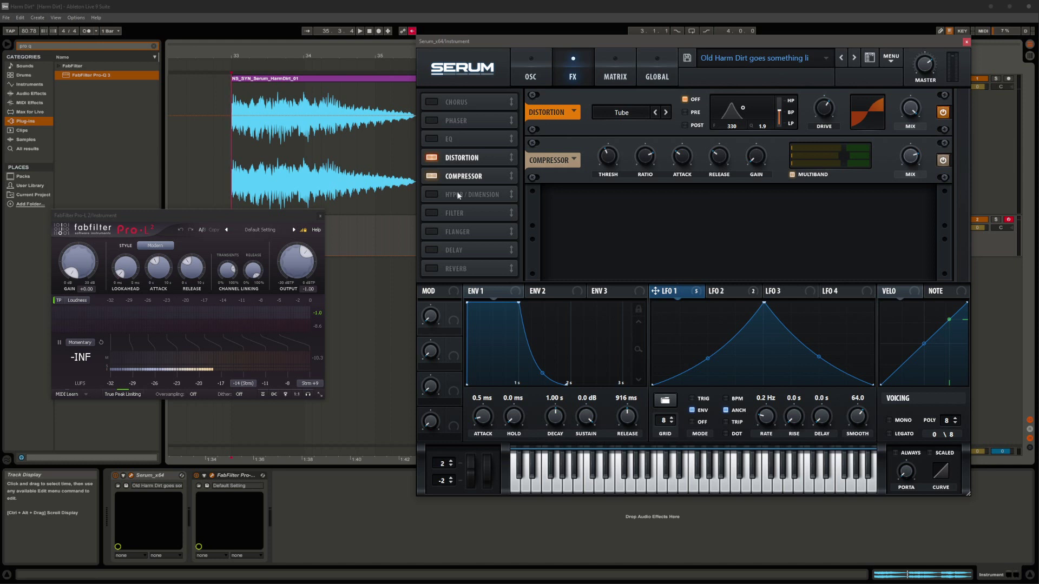
click(533, 79)
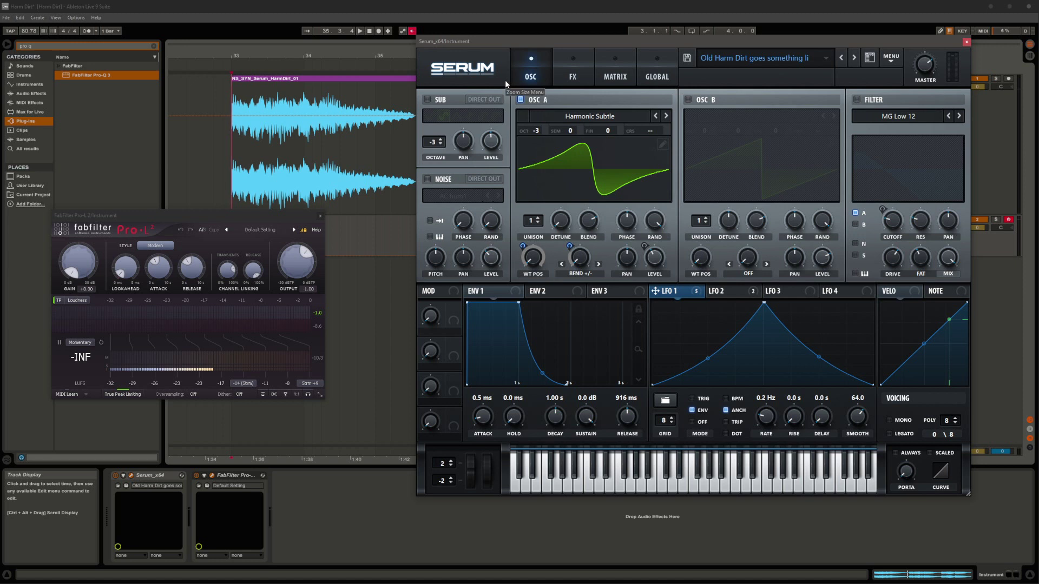
click(569, 77)
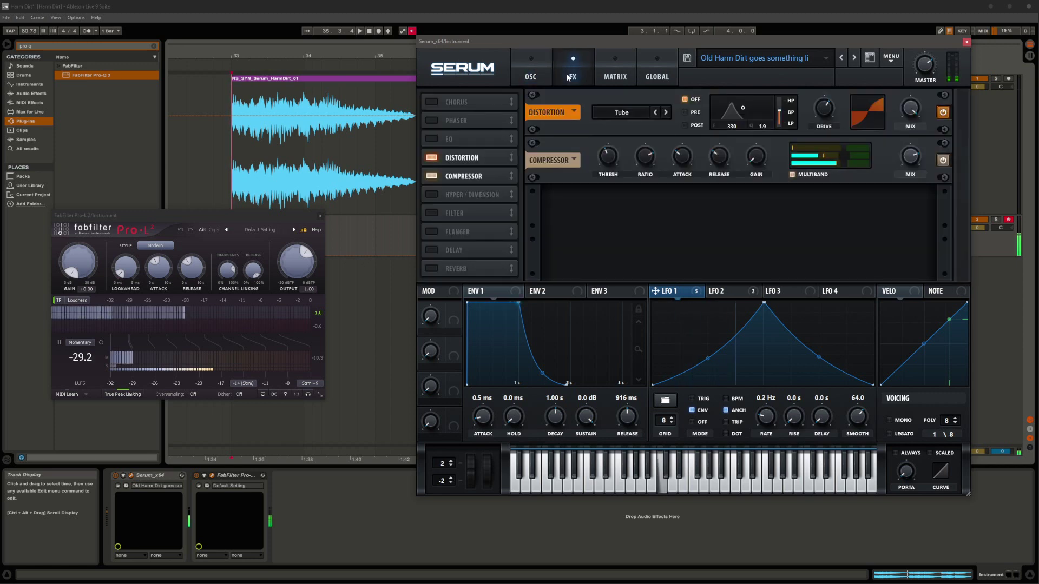
click(532, 76)
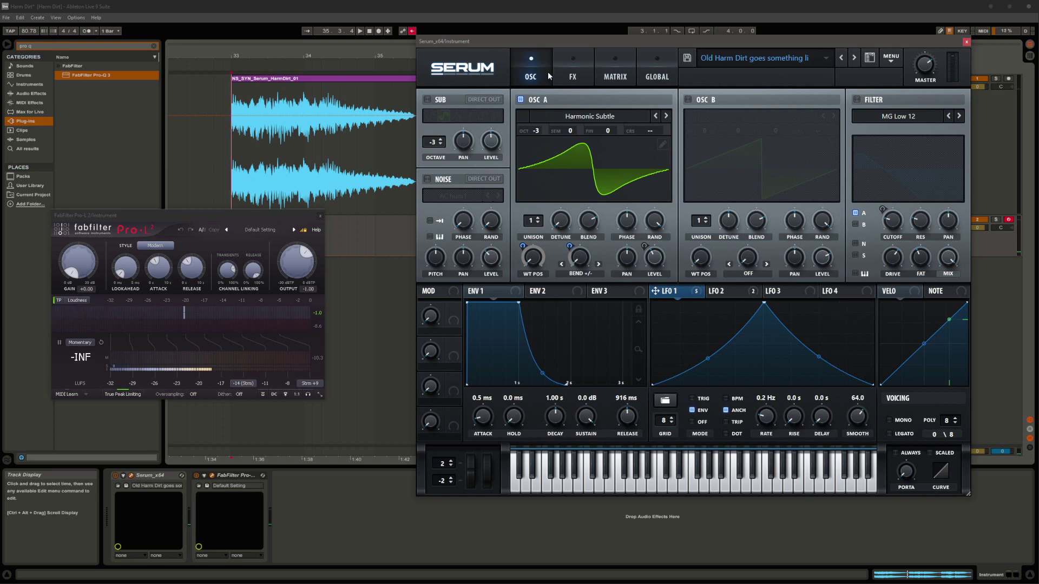
Remove the bypass from the LFO 1 modulations of Mast.Tun, LFO2 Rate and A Warp, and from LFO 2's modulation of Fil Cutoff
mouse_move(564, 40)
mouse_down()
mouse_move(524, 58)
mouse_move(617, 51)
mouse_move(577, 50)
mouse_up()
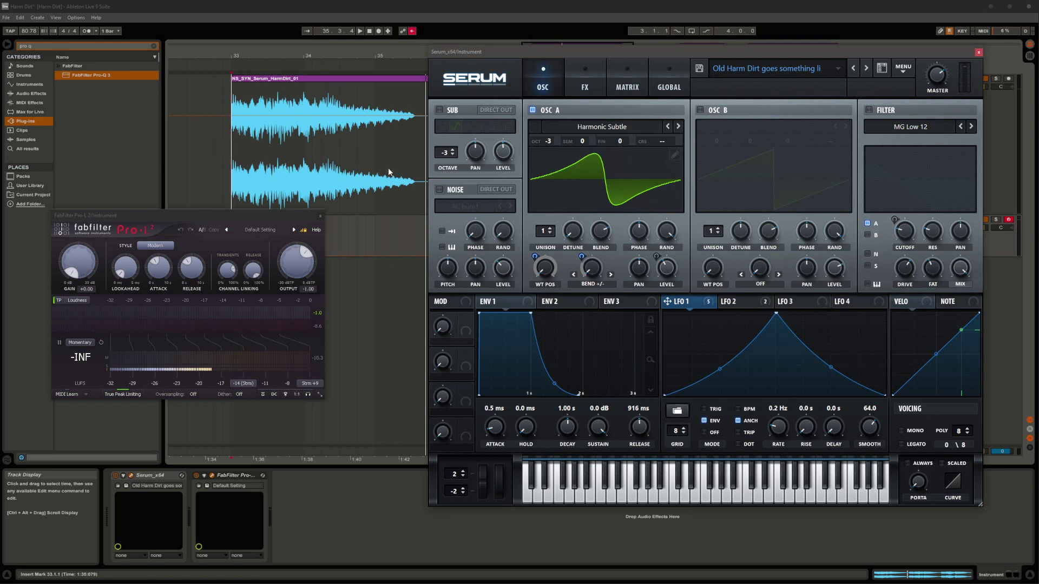
click(585, 79)
click(627, 79)
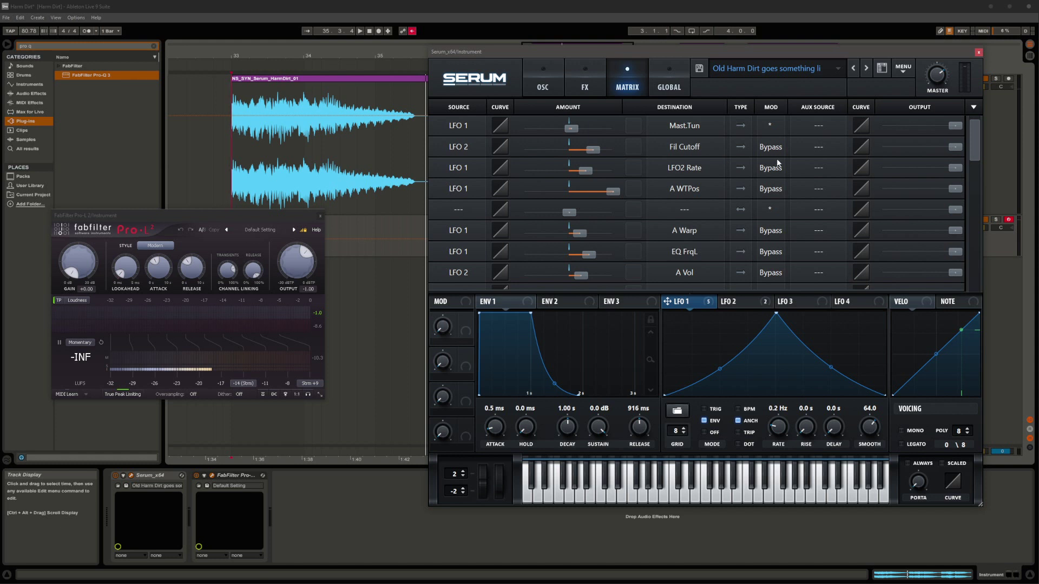
click(731, 298)
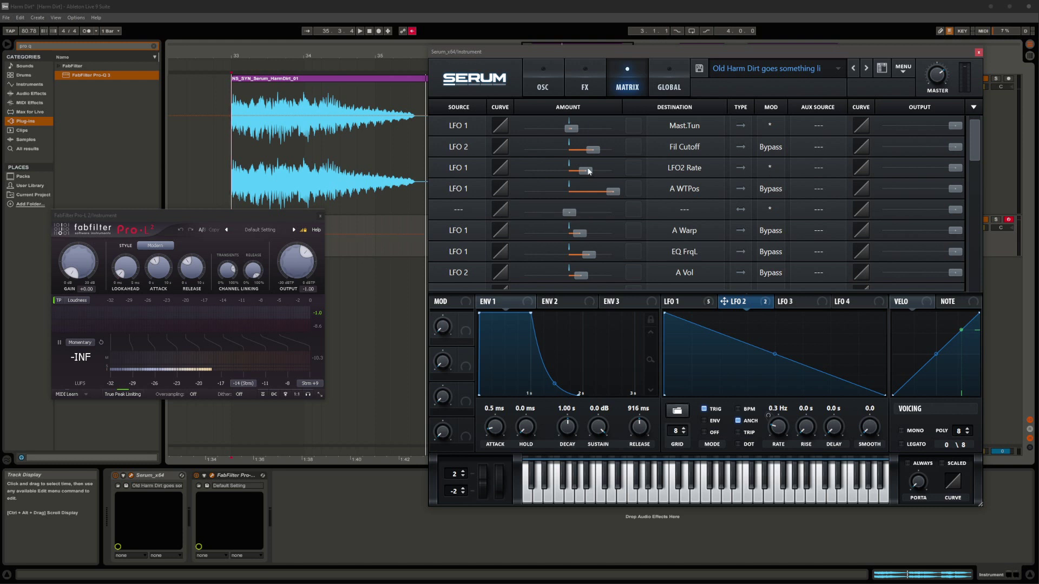
click(780, 150)
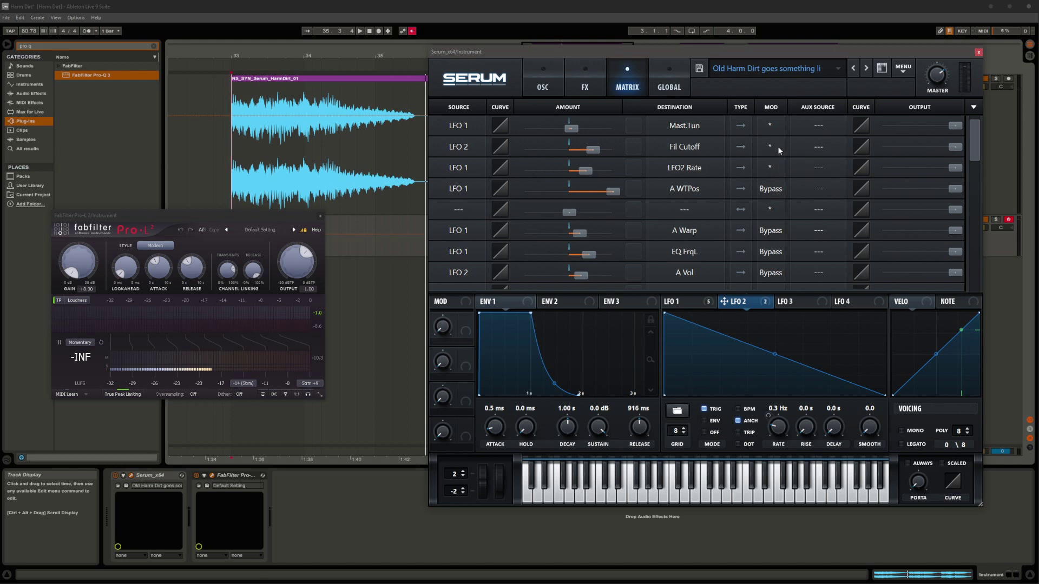
click(768, 190)
click(770, 189)
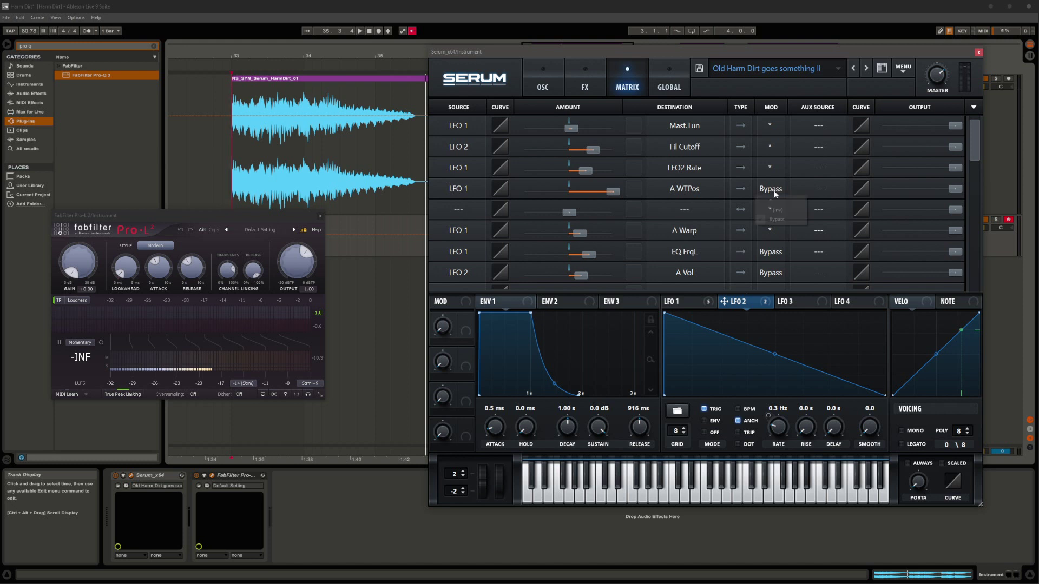
Turn on Serum's MG Low 12 filter
click(547, 82)
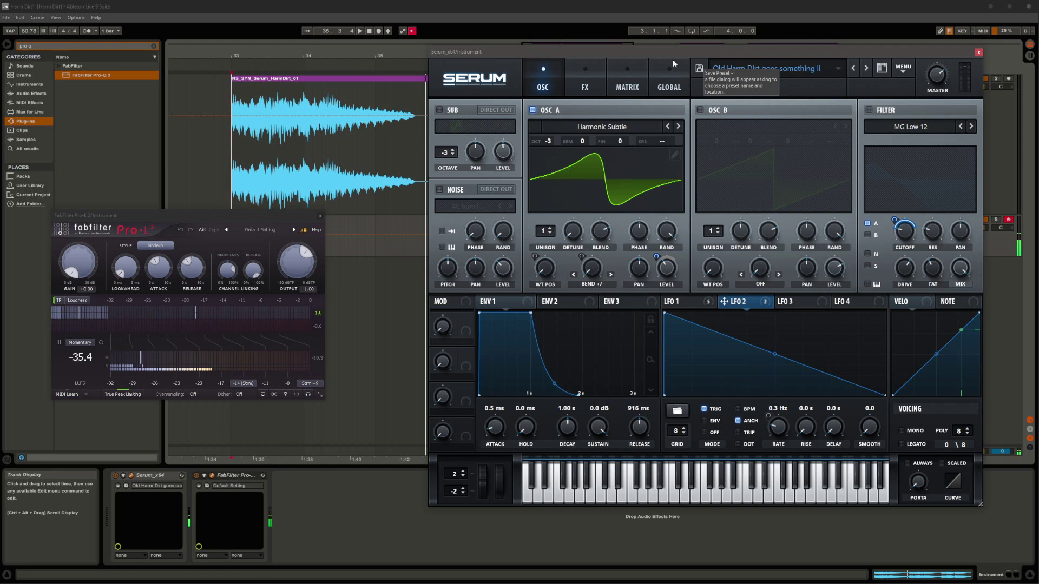
click(869, 111)
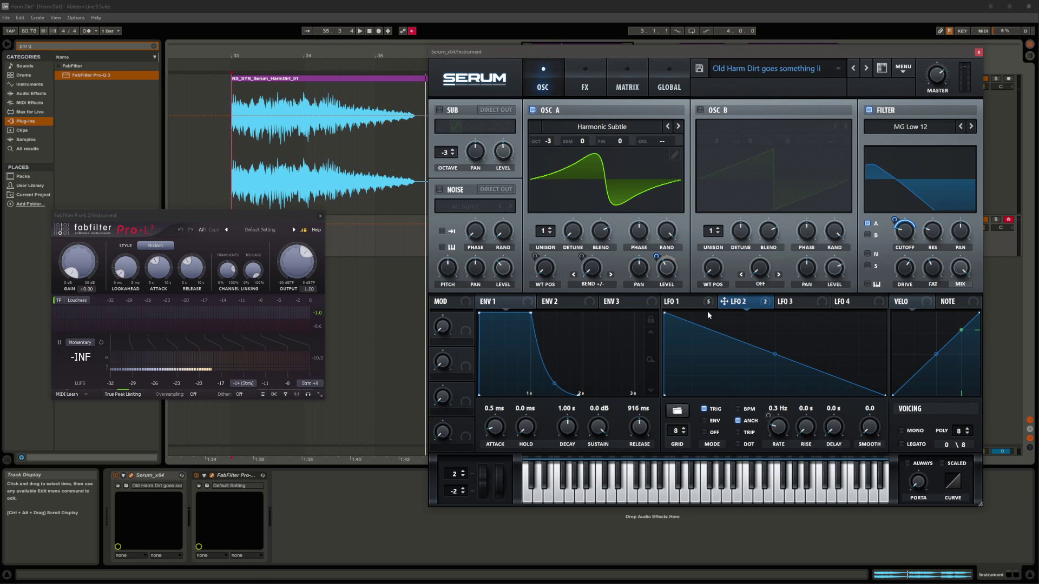
mouse_move(676, 308)
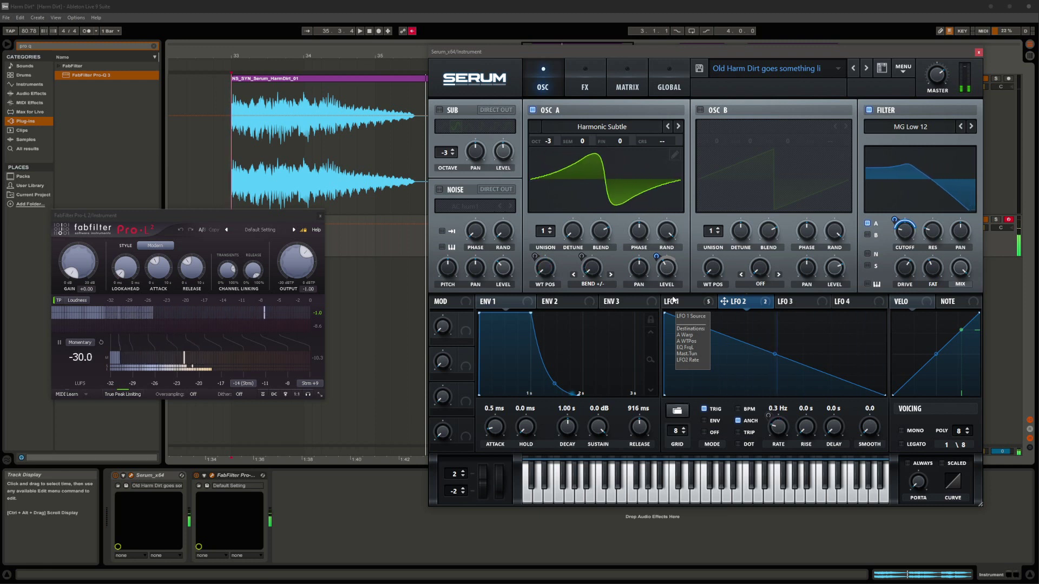
Enable Serum's chorus, phaser and EQ effects, and display the LFO 1 shape
click(601, 87)
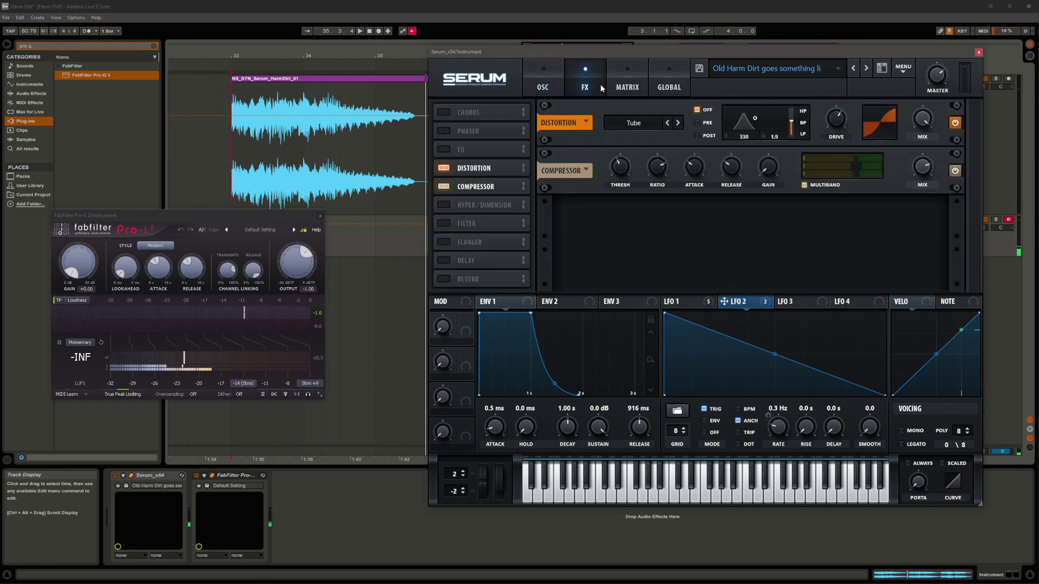
click(443, 112)
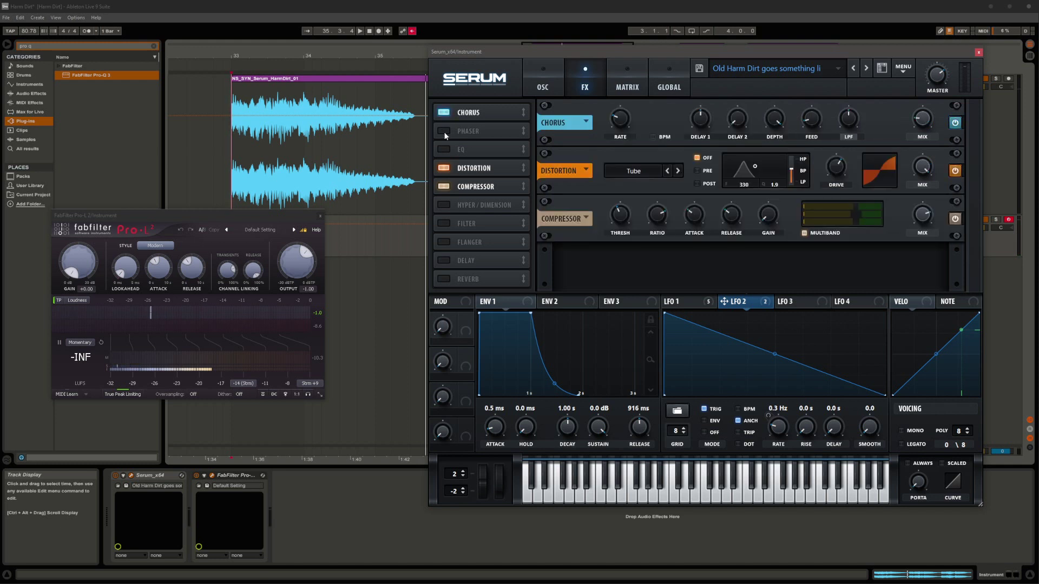
click(444, 131)
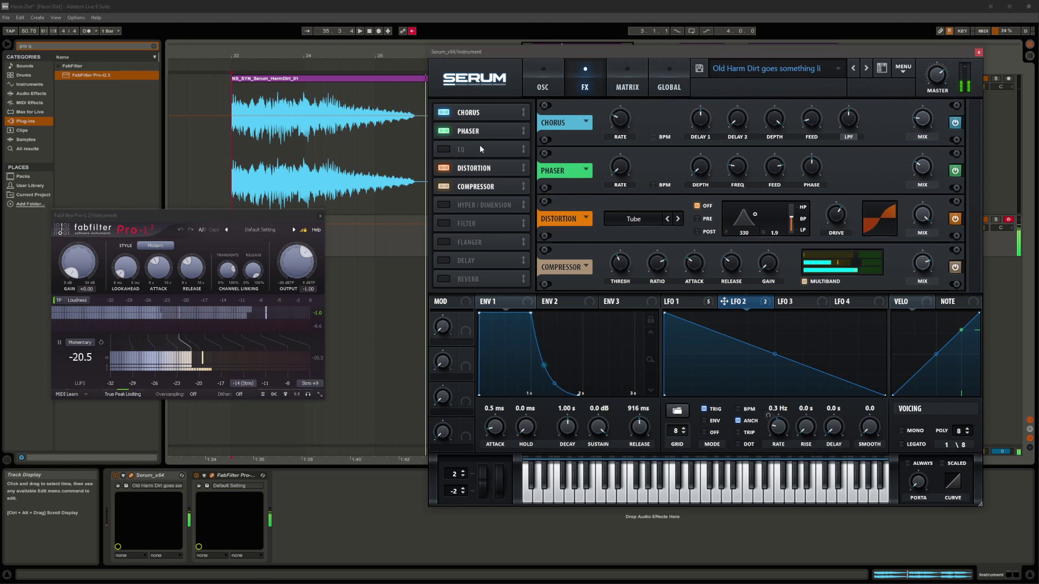
click(444, 150)
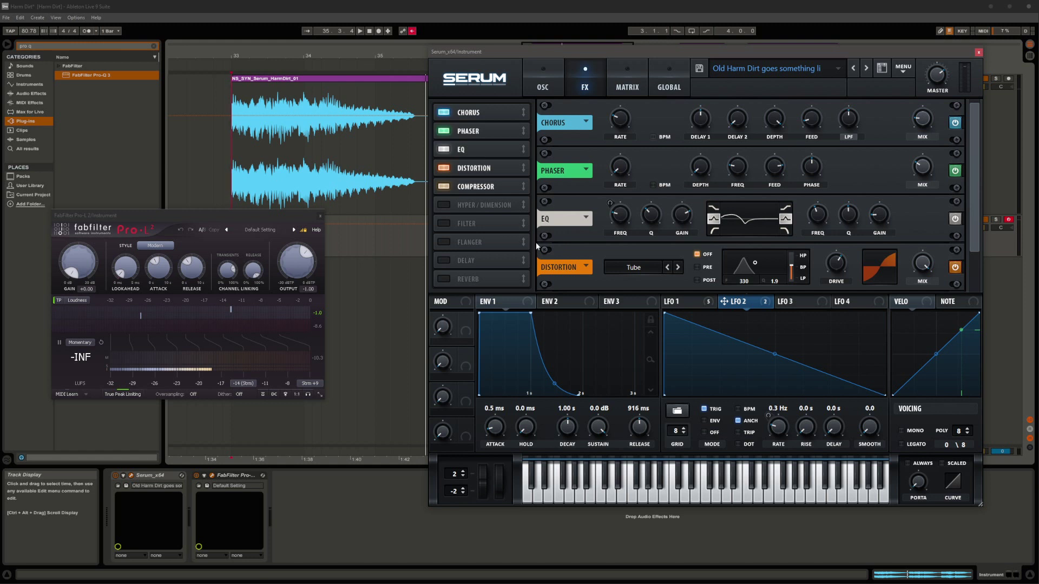
click(674, 302)
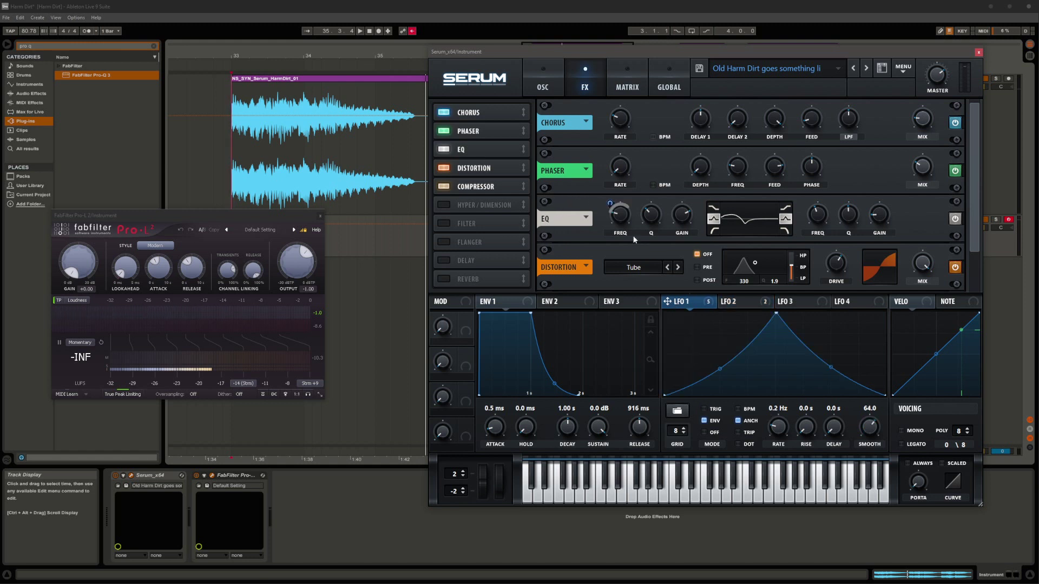
Review the modulation matrix and effects pages, and turn on Serum's sub and noise oscillators
click(624, 85)
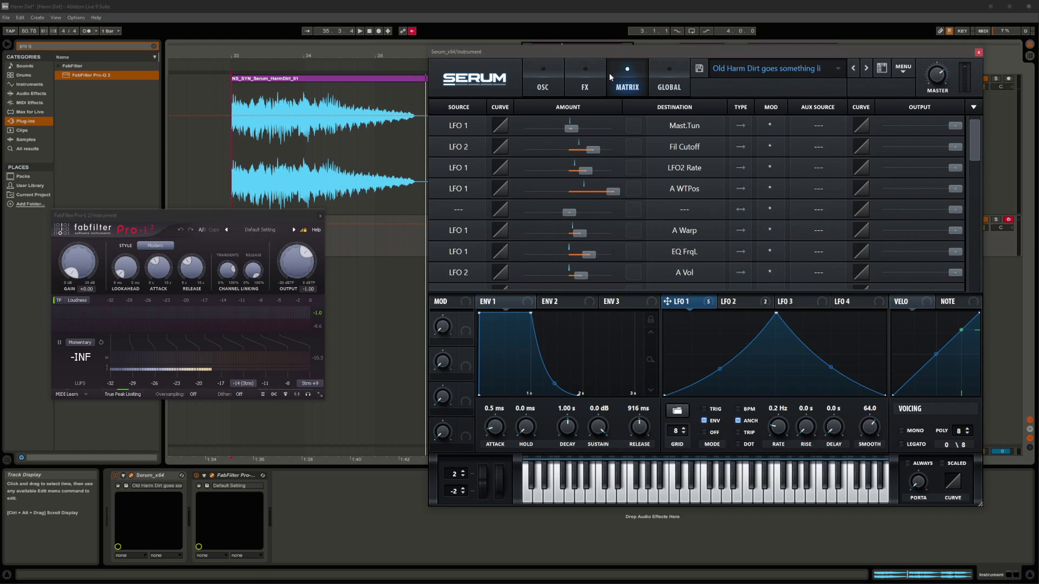
click(587, 86)
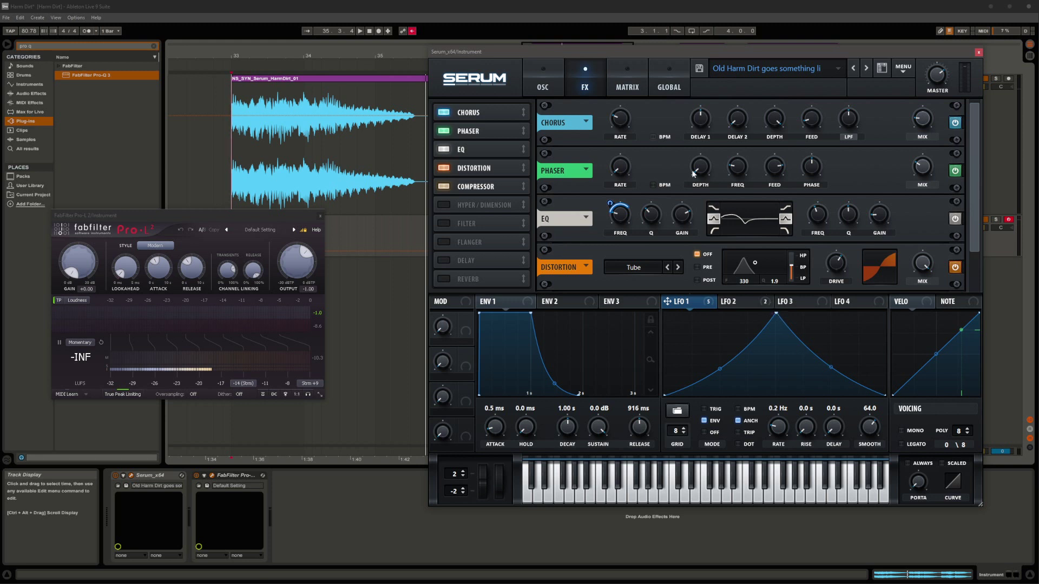
click(543, 85)
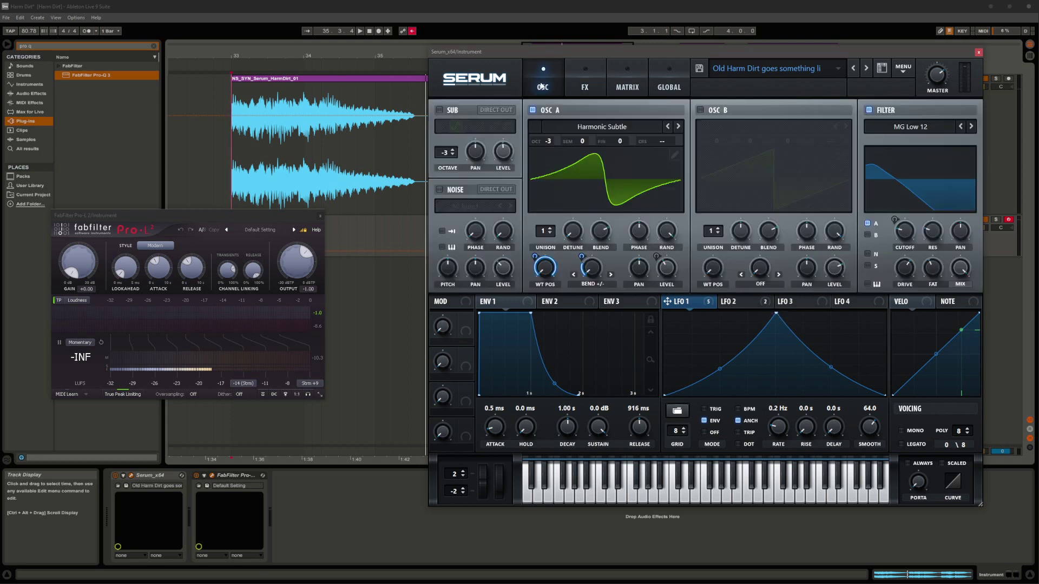
click(439, 111)
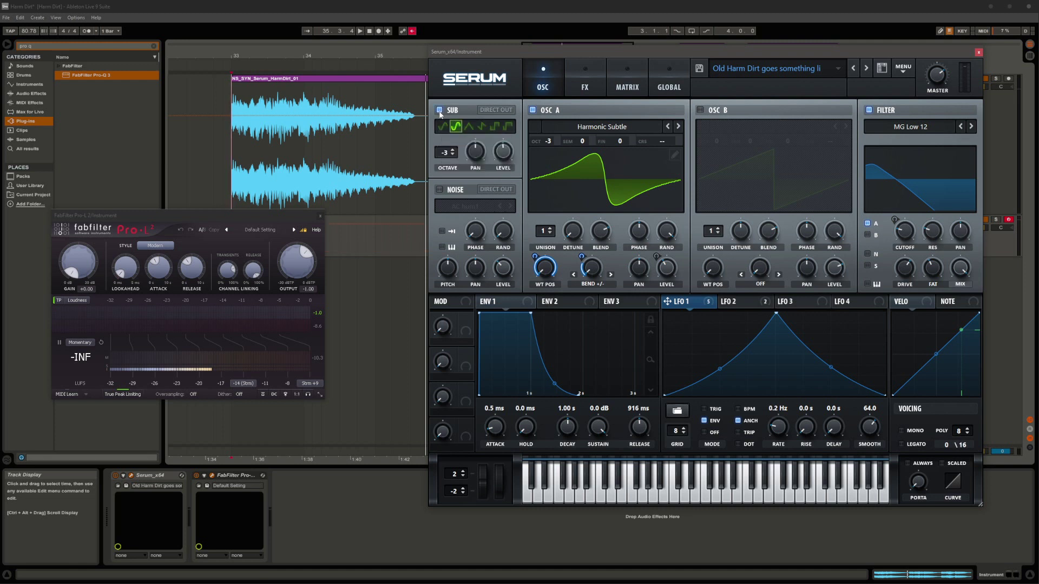
click(440, 191)
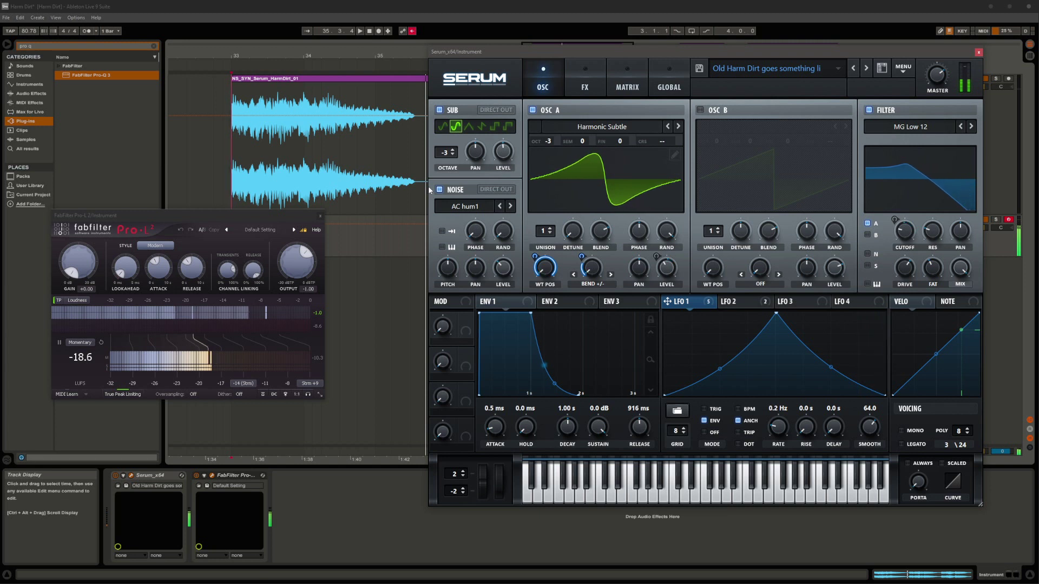
Search the plug-ins for "dec" and insert Decapitator between Serum and FabFilter Pro-L 2
click(63, 47)
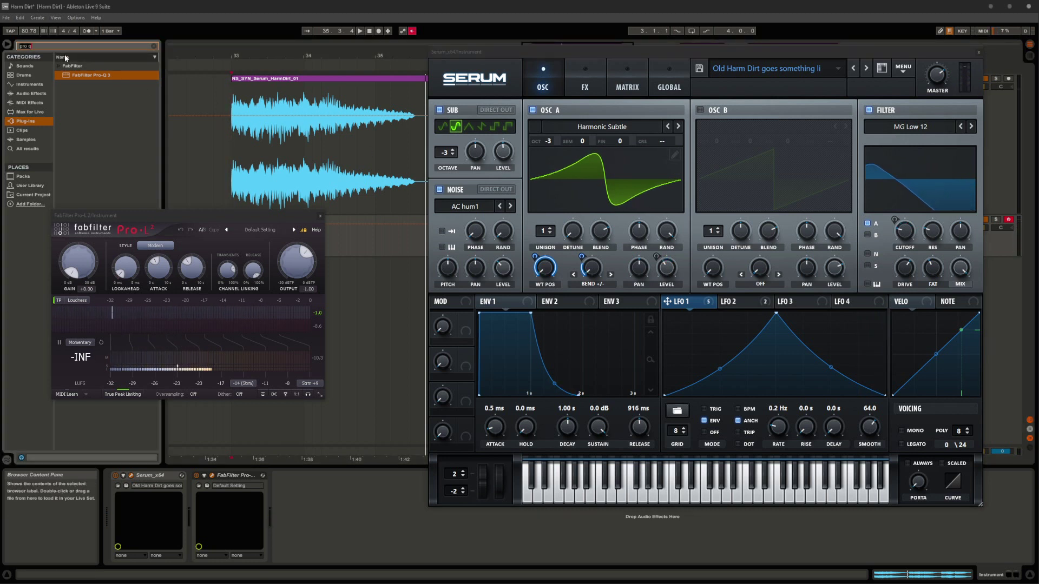
text(dec)
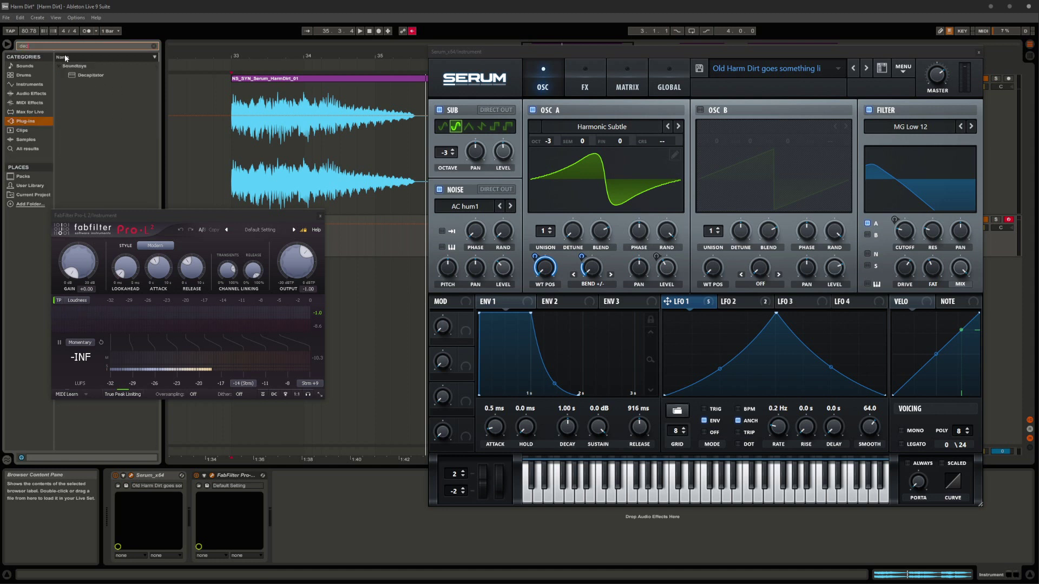
click(92, 75)
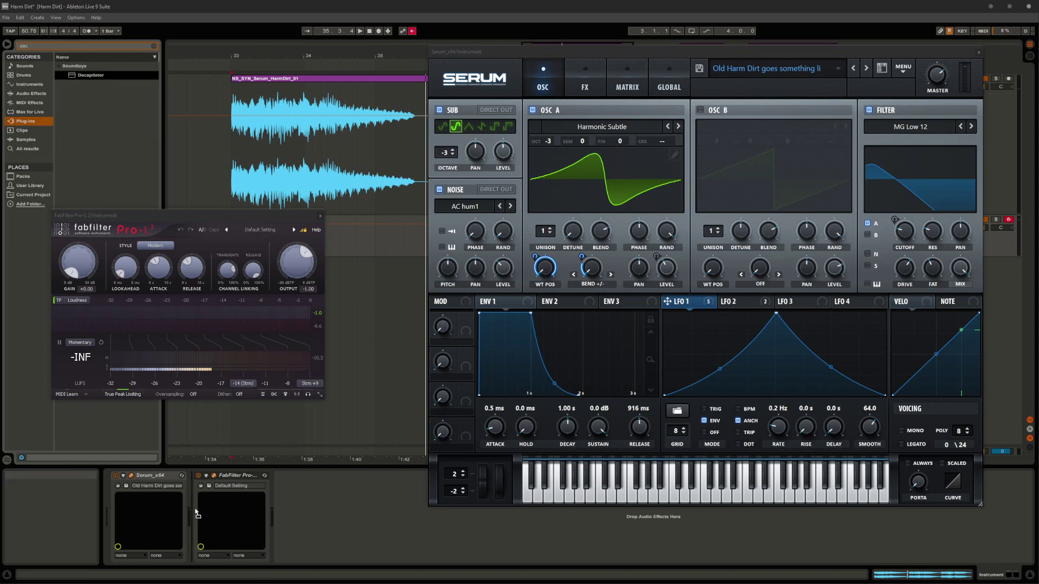
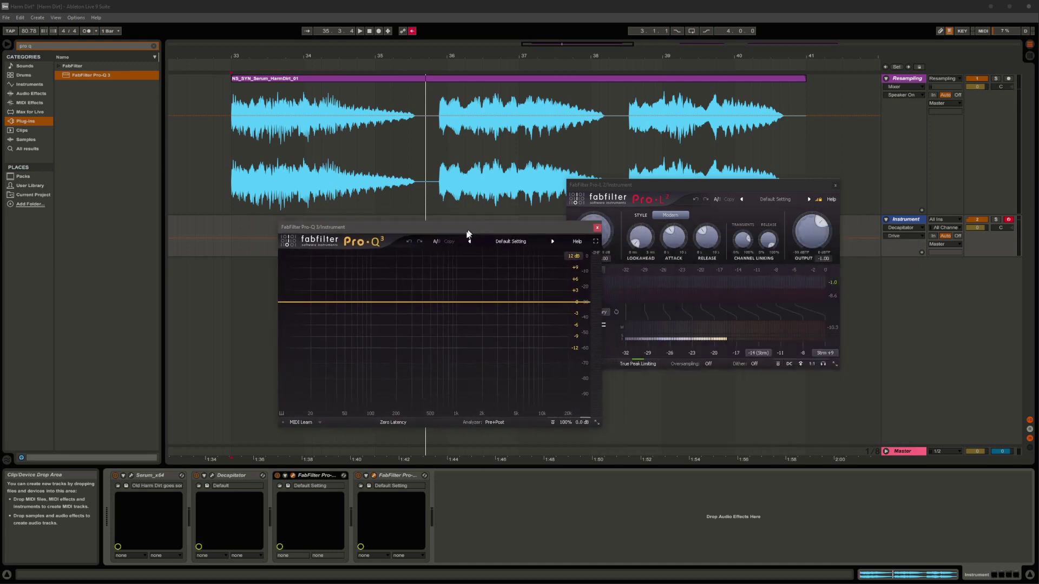
Add FabFilter Pro-Q 3 to the Resampling track and reposition its window away from the start of the audio clip
click(907, 78)
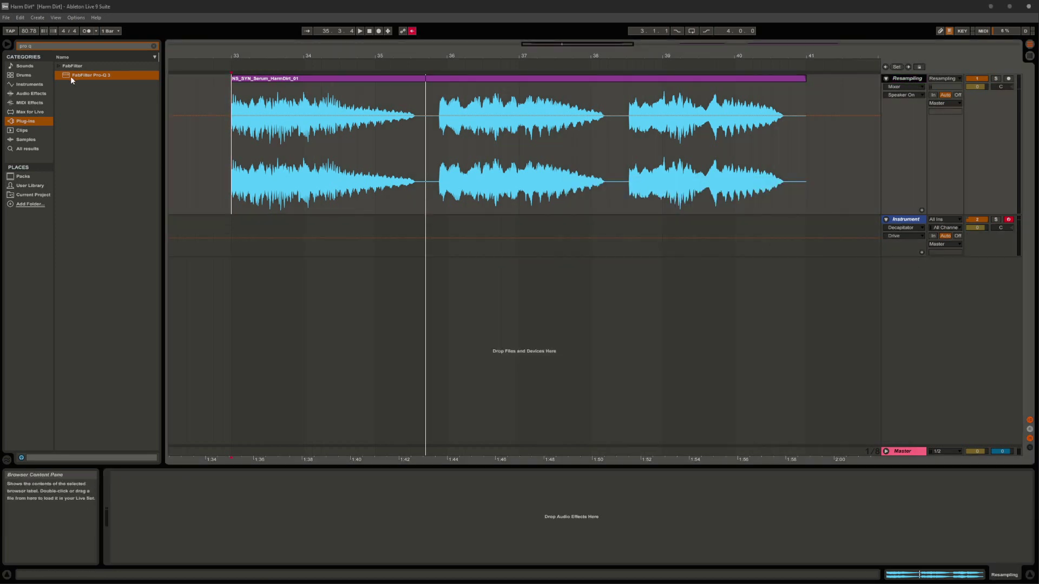
drag(73, 76, 379, 177)
drag(917, 157, 917, 147)
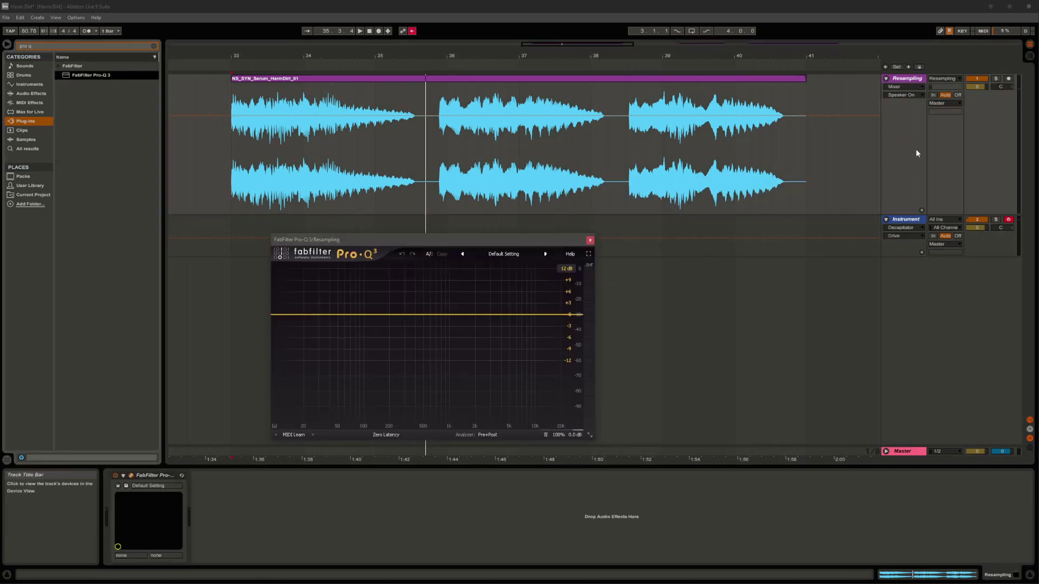
click(234, 157)
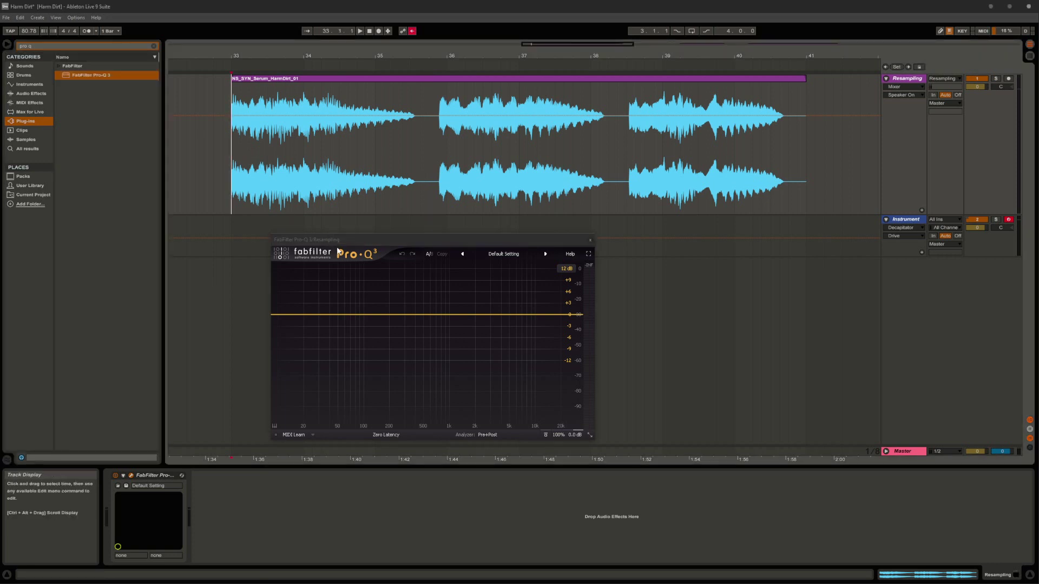
drag(339, 245, 426, 188)
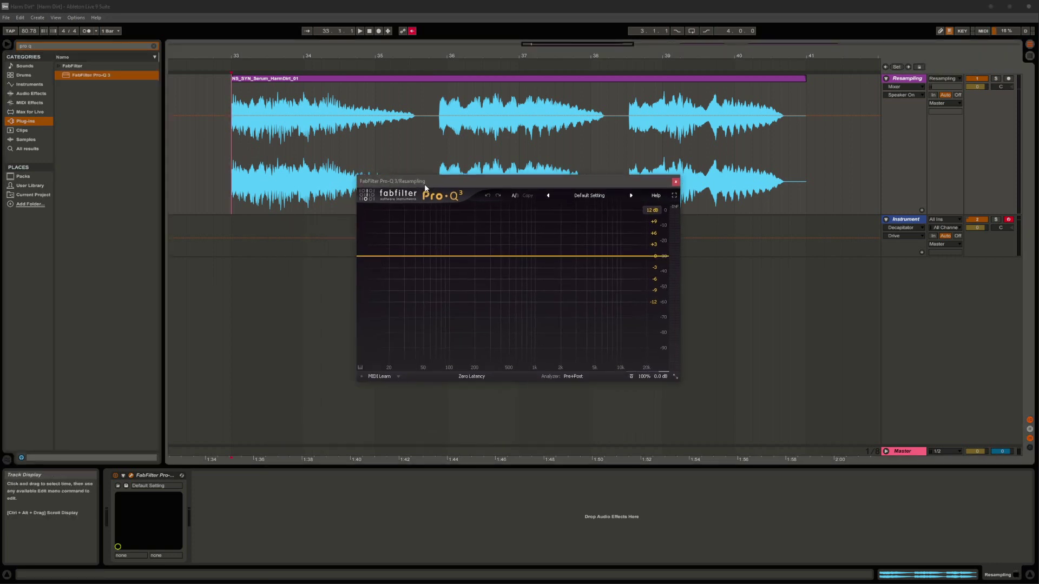
Start EQ Match in the Resampling track's Pro-Q 3 and play the recorded clip from 33.1.1 to analyse its spectrum
click(572, 376)
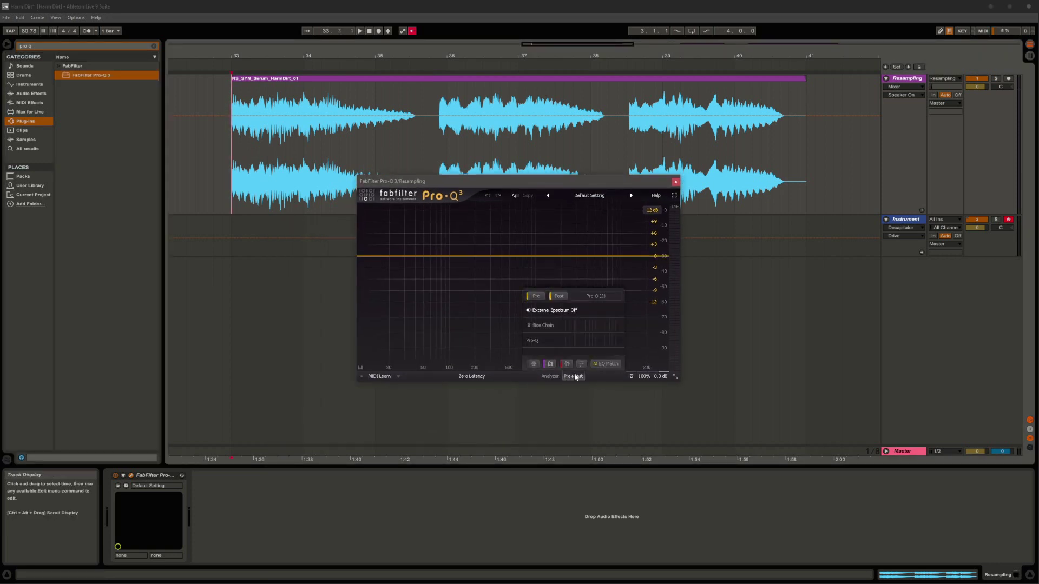
click(606, 364)
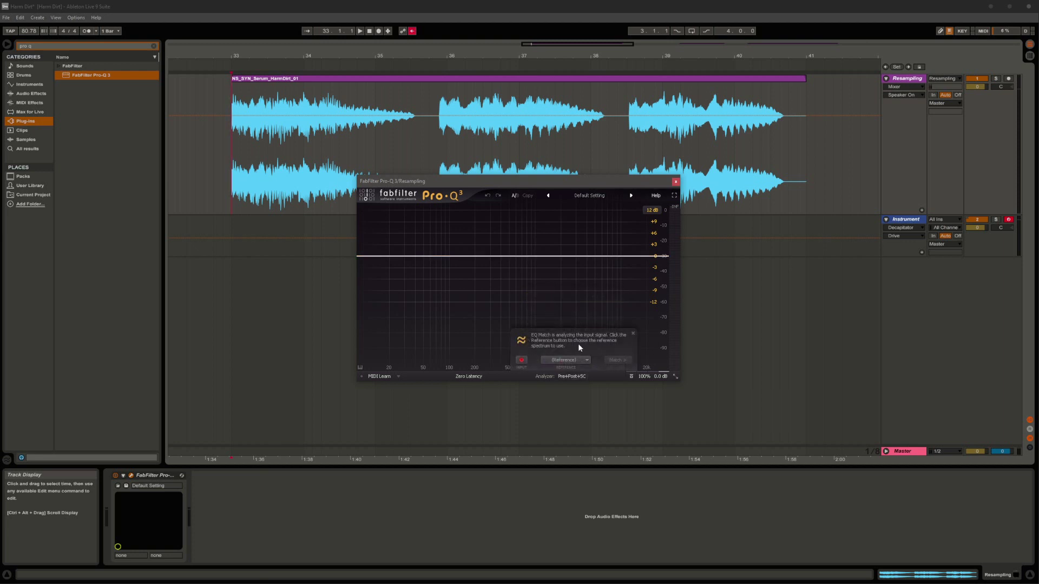
click(267, 201)
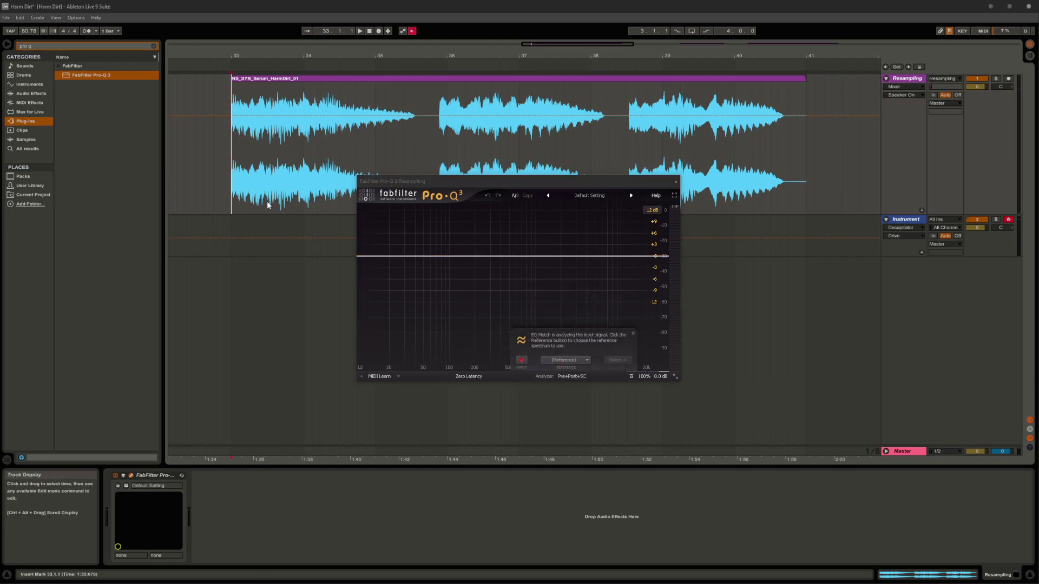
key(space)
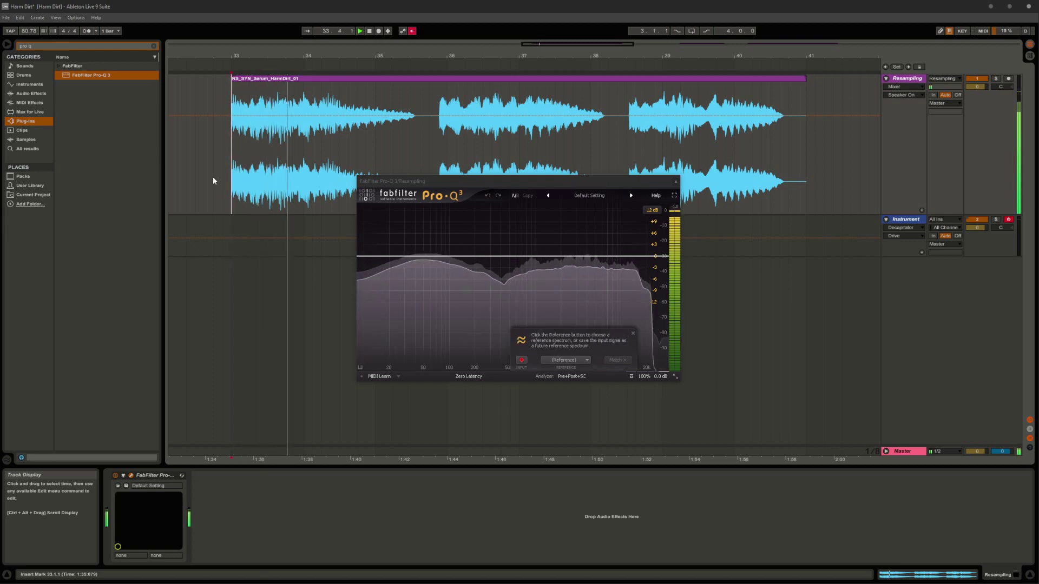
key(space)
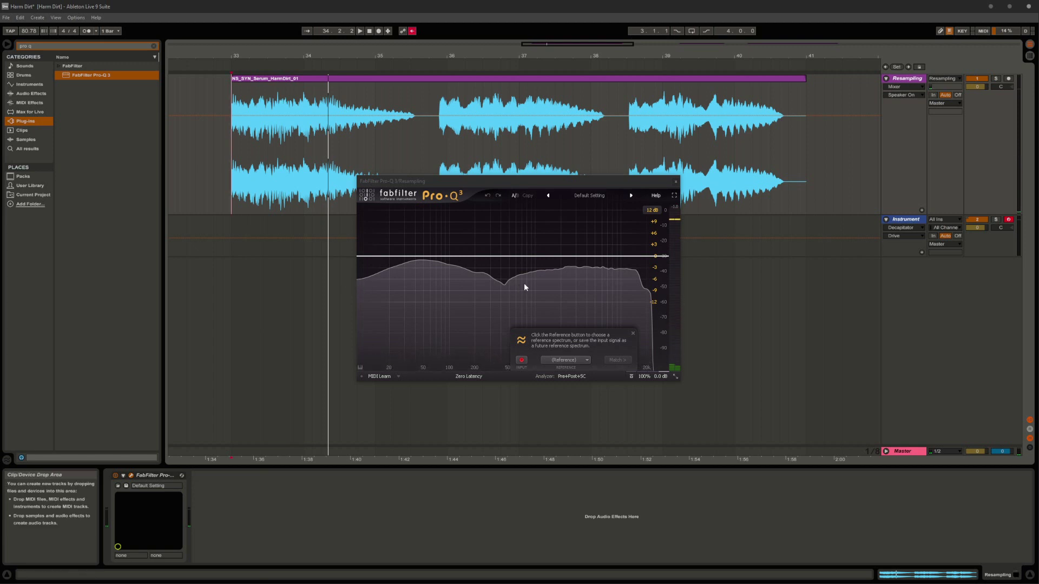
Save the analysed input as a reference spectrum named "whatever you want"
click(552, 360)
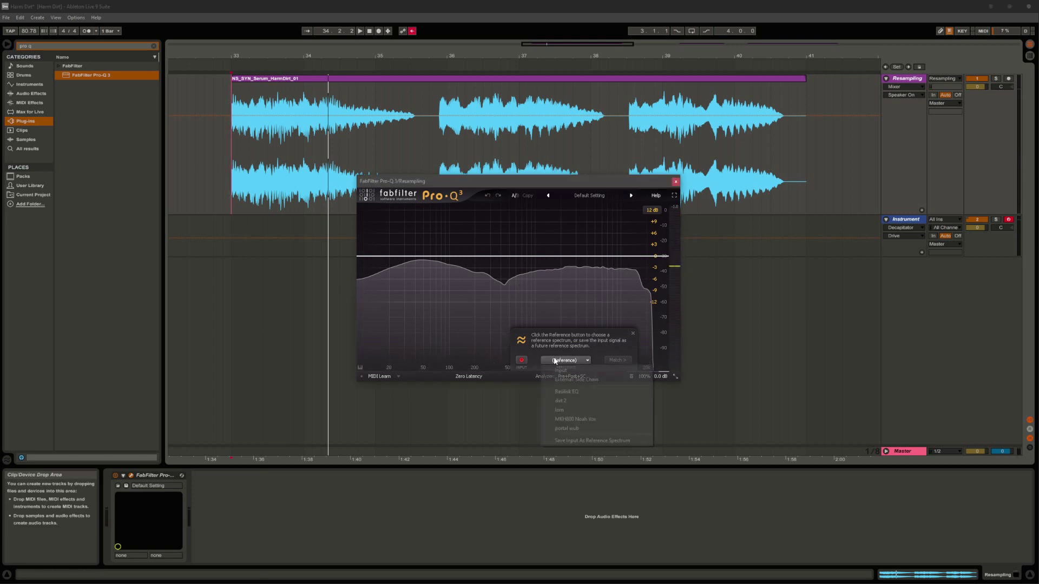
click(595, 438)
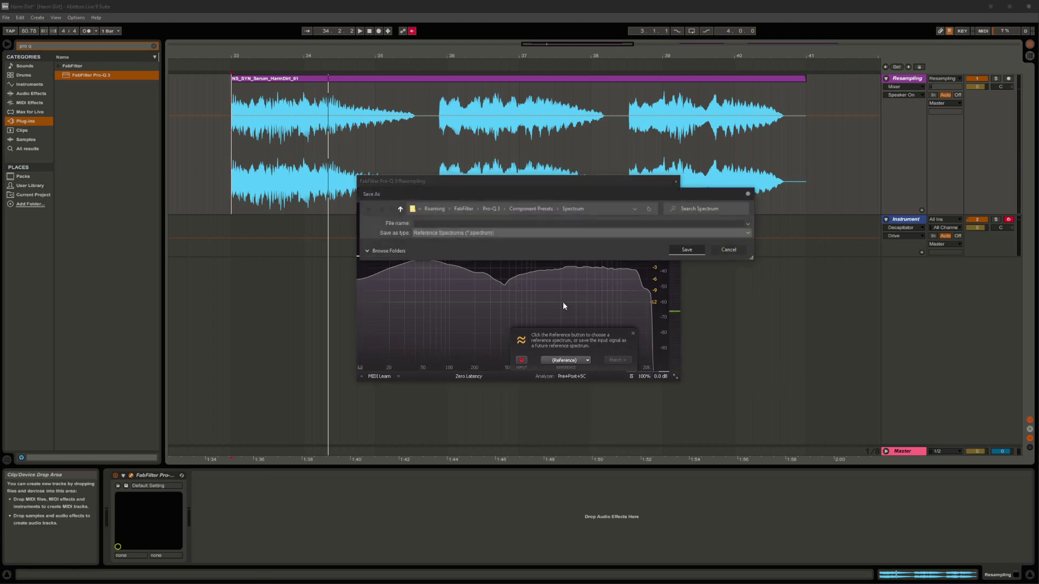
text(whatever you want)
key(Return)
Start EQ Match in the Instrument track's Pro-Q 3 and choose "whatever you want" as the reference spectrum
click(704, 233)
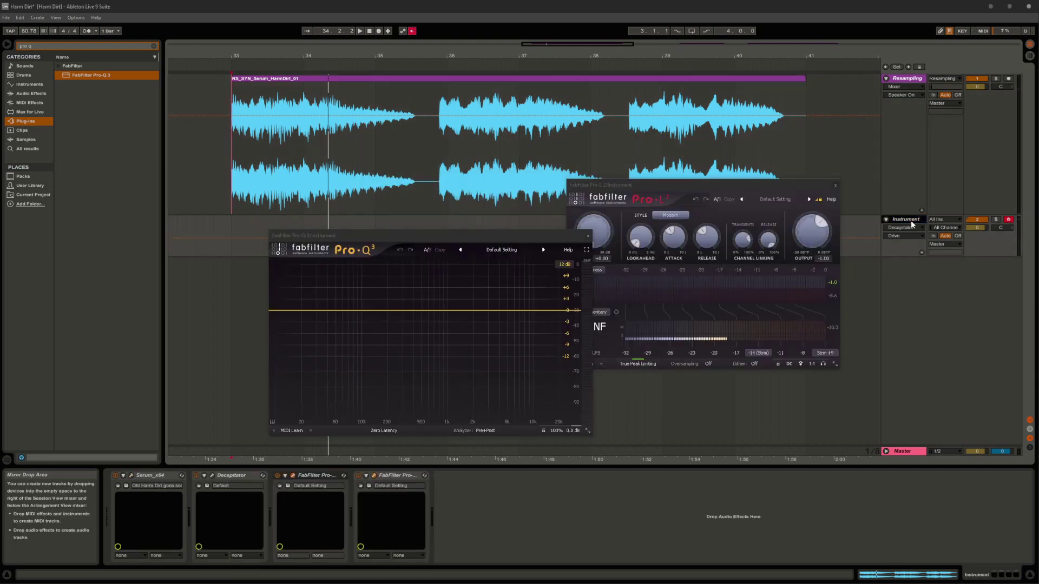
drag(514, 242, 736, 250)
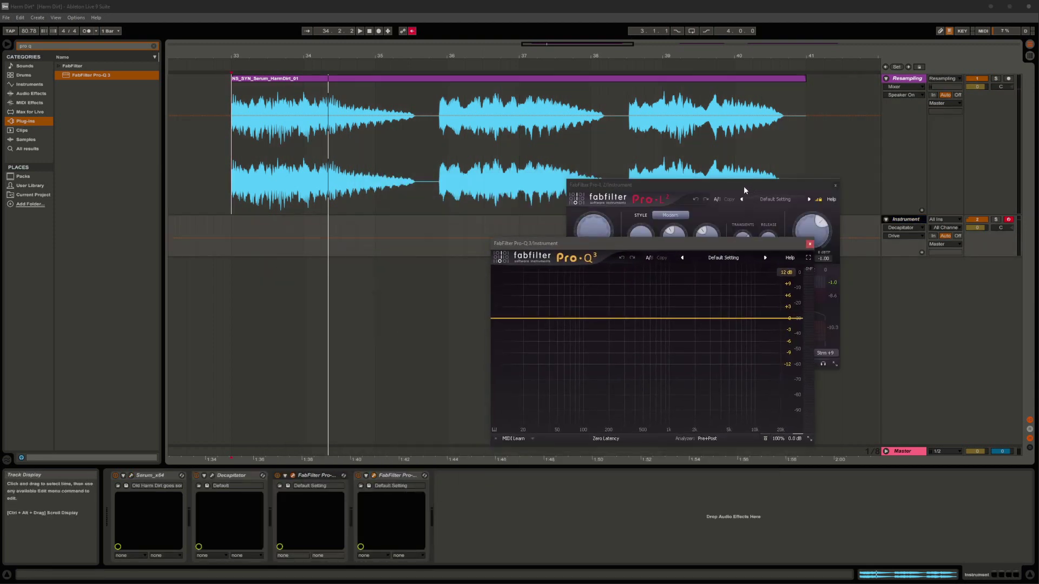
drag(743, 186, 279, 199)
click(706, 440)
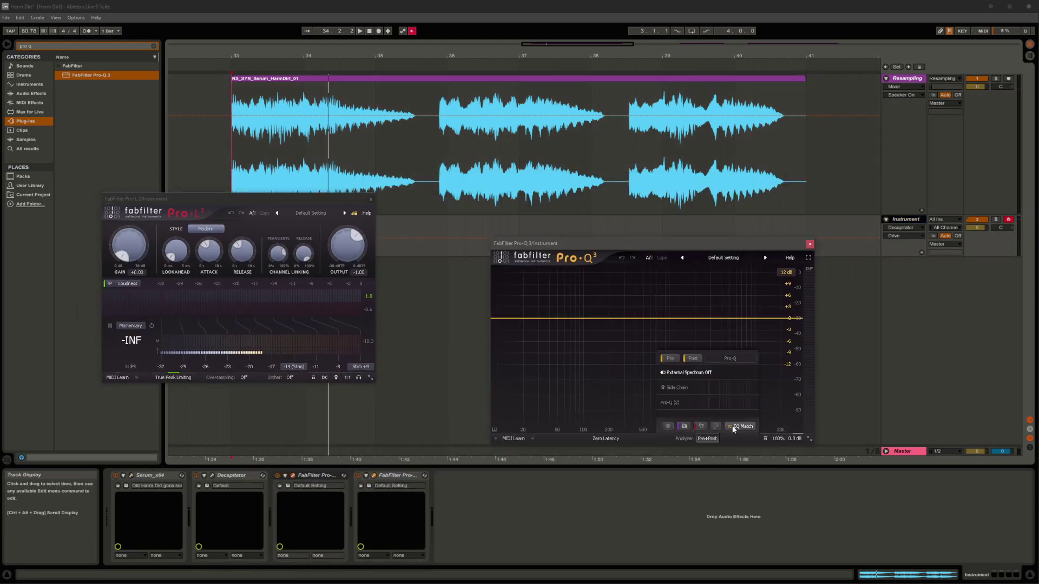
click(743, 426)
click(722, 423)
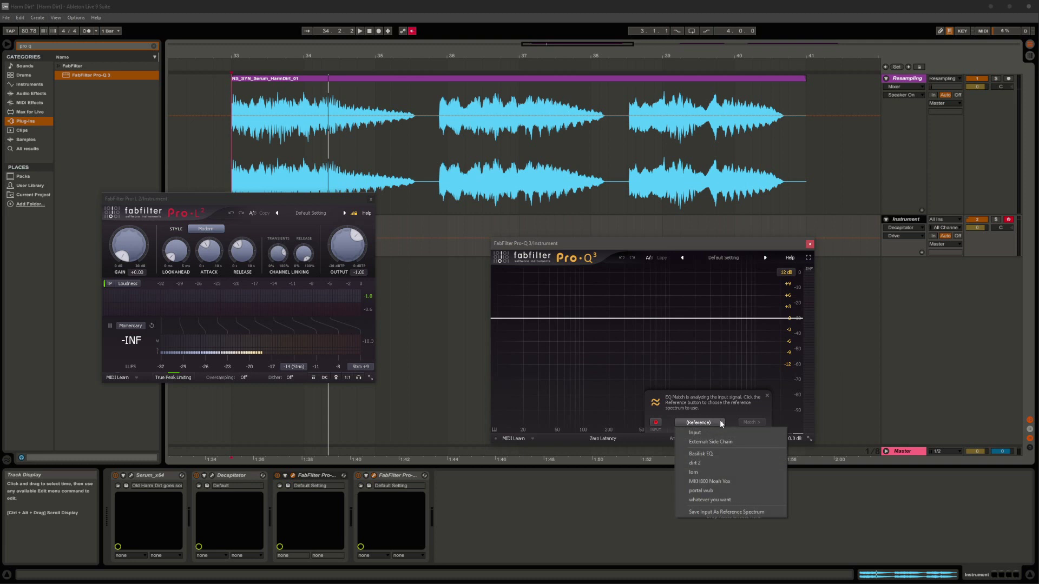
click(714, 500)
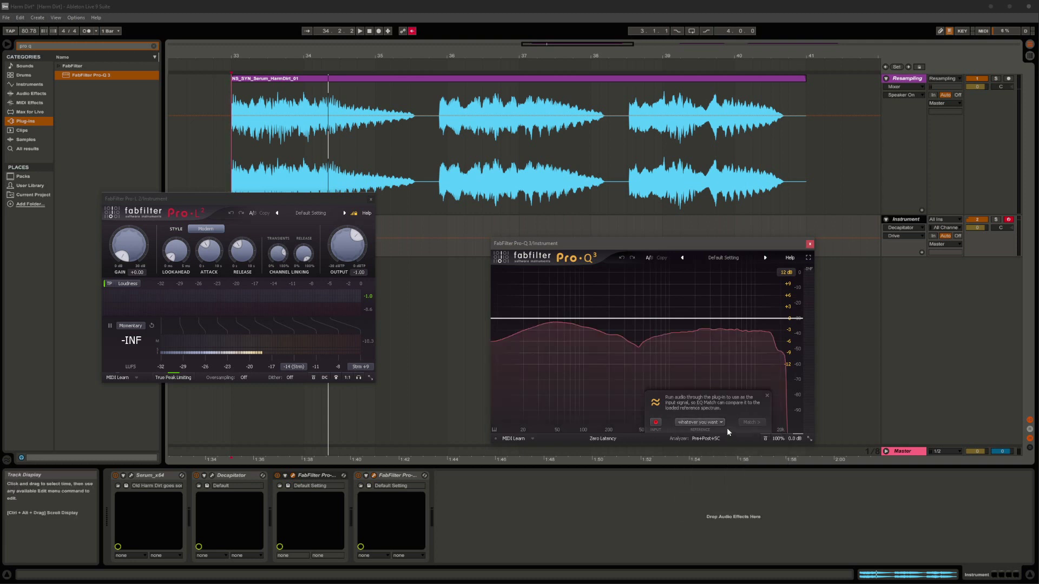
Rearrange the Pro-Q 3 and Pro-L 2 windows and run the Instrument track's sound through EQ Match for analysis
drag(664, 244, 705, 148)
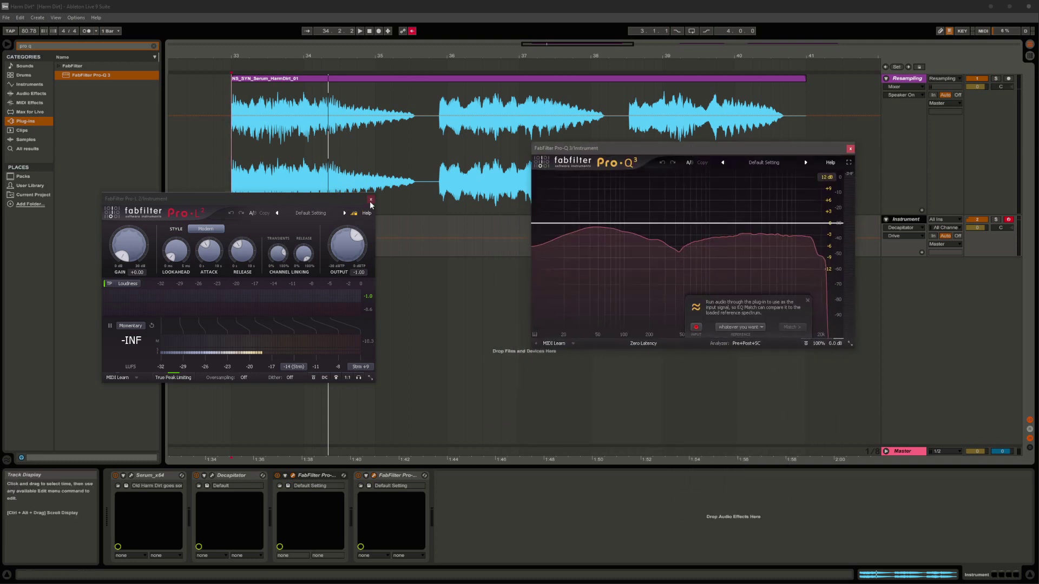
drag(329, 203, 203, 176)
click(291, 223)
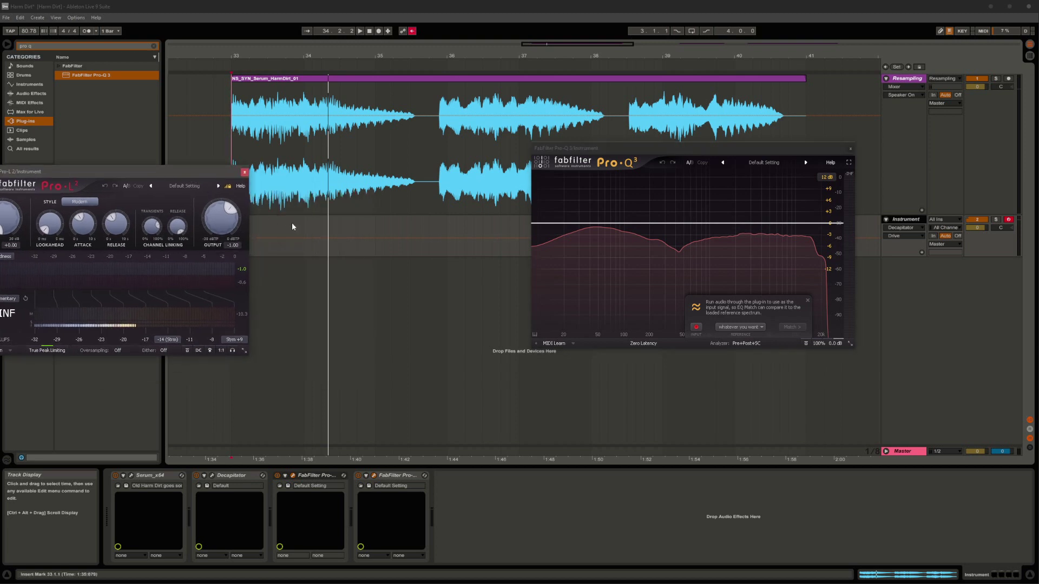
click(288, 222)
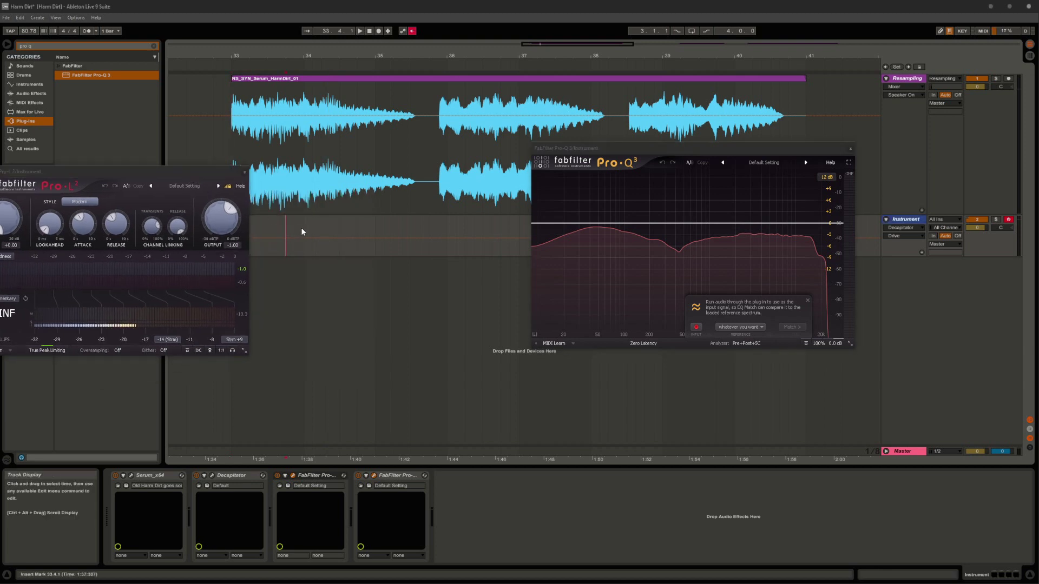
key(space)
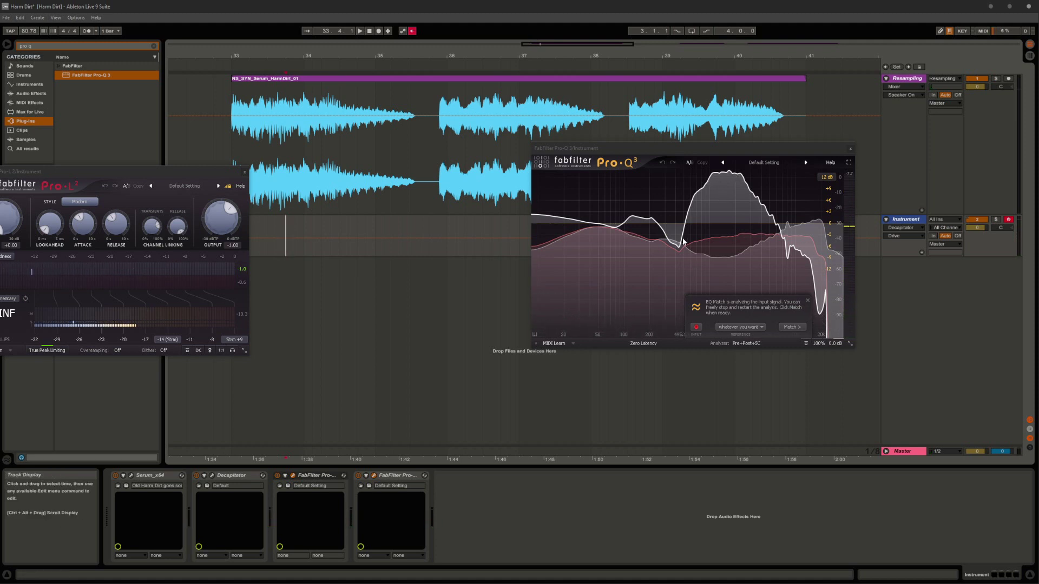
click(286, 147)
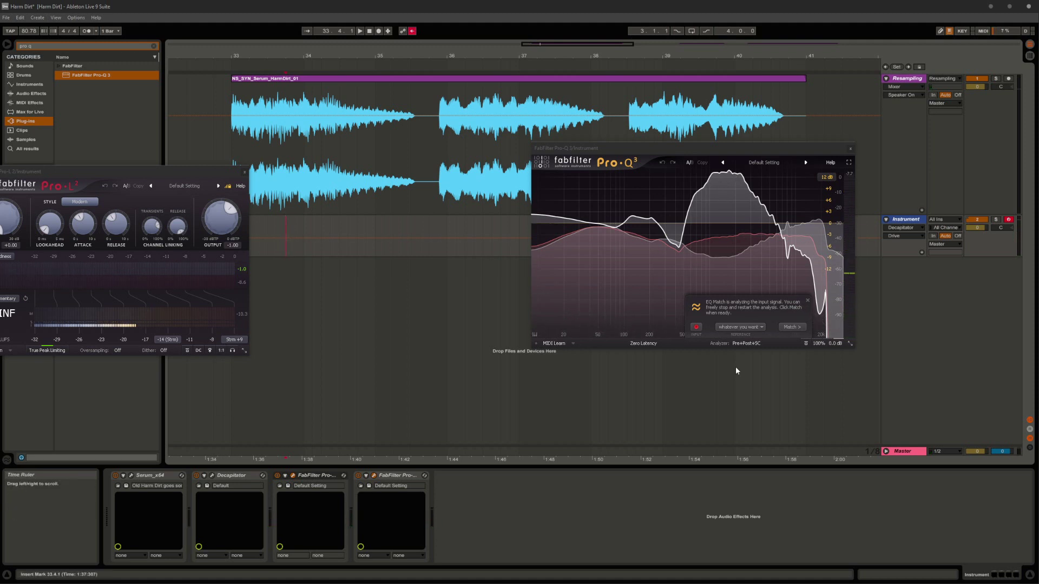
Match the Instrument track's spectrum to the reference using 24 EQ bands, and finish EQ Match
click(792, 327)
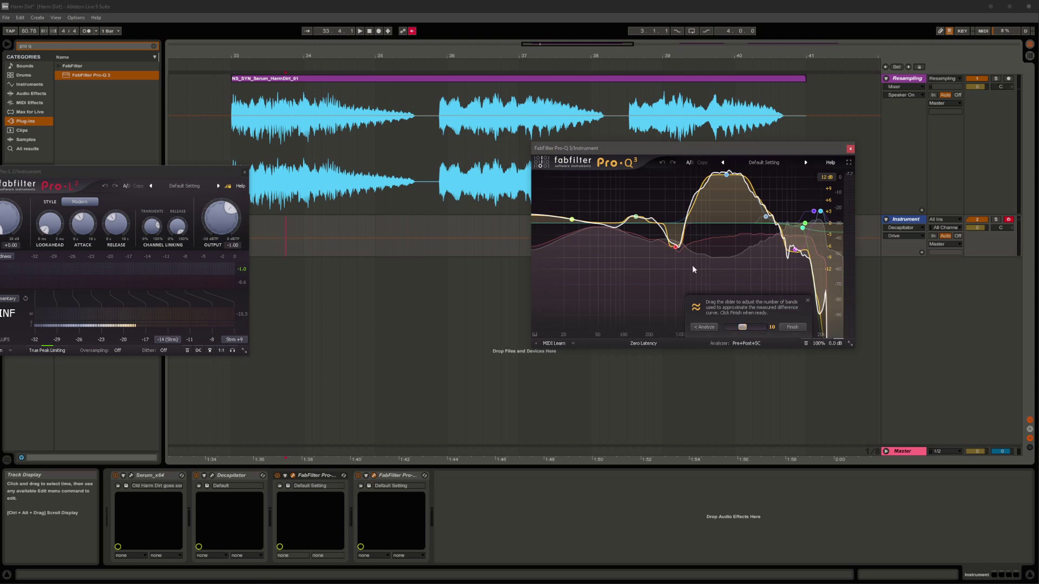
drag(741, 328, 777, 330)
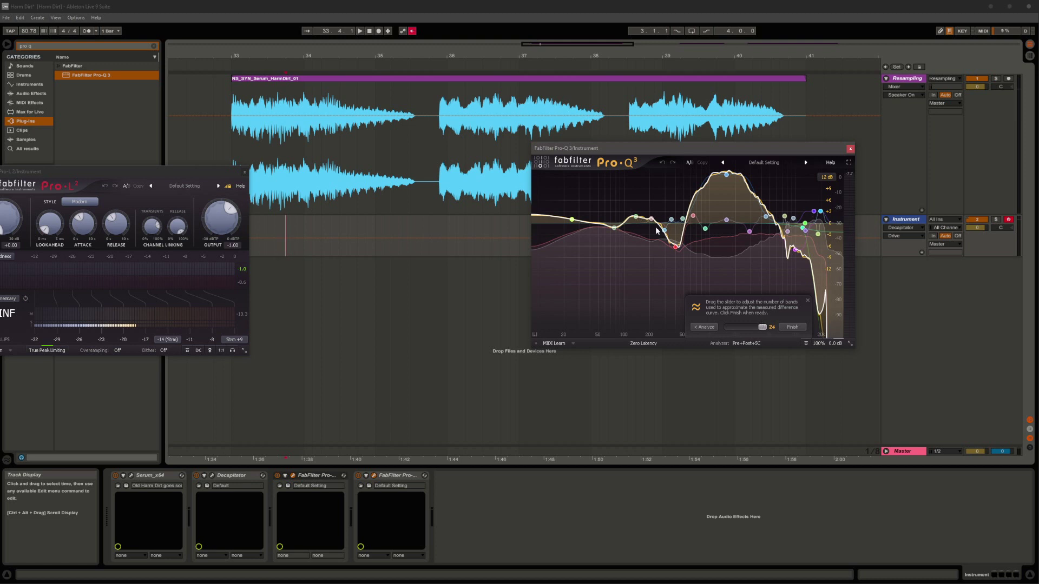
click(789, 327)
Lower the gain of Pro-Q 3's large bell boost near 1.57 kHz to about 11 dB
mouse_move(674, 246)
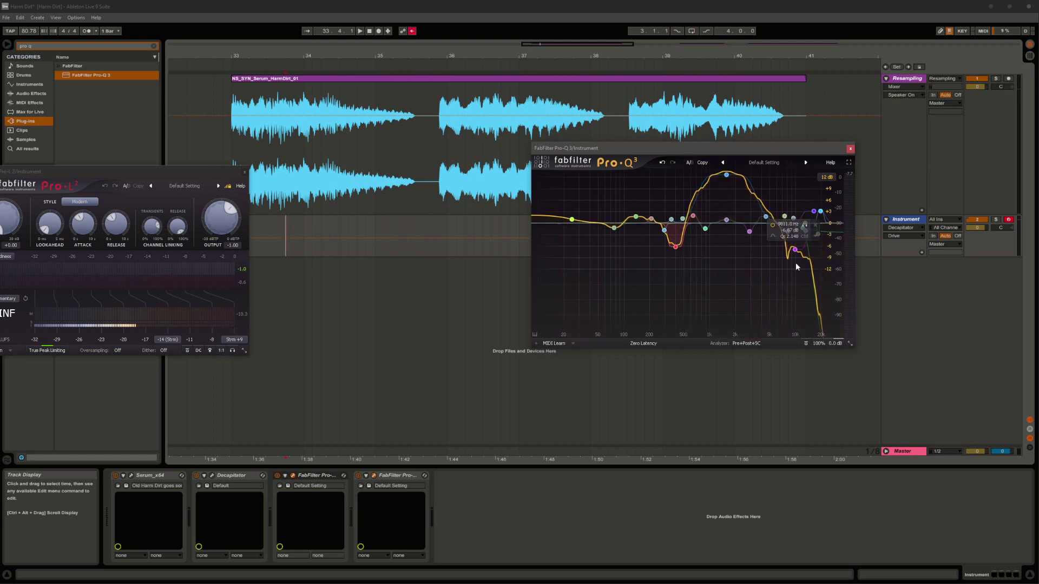
mouse_move(726, 236)
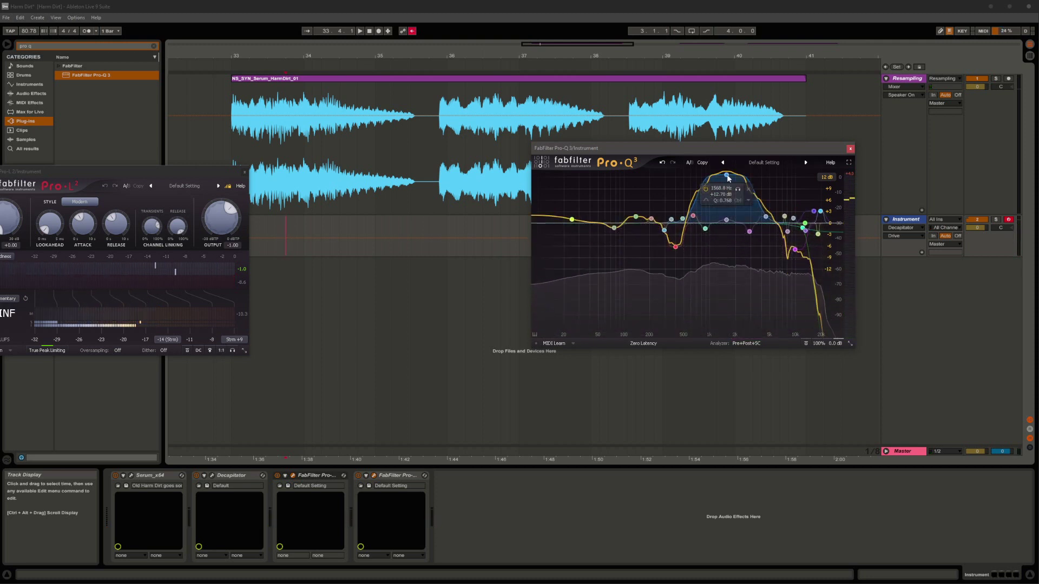
click(728, 175)
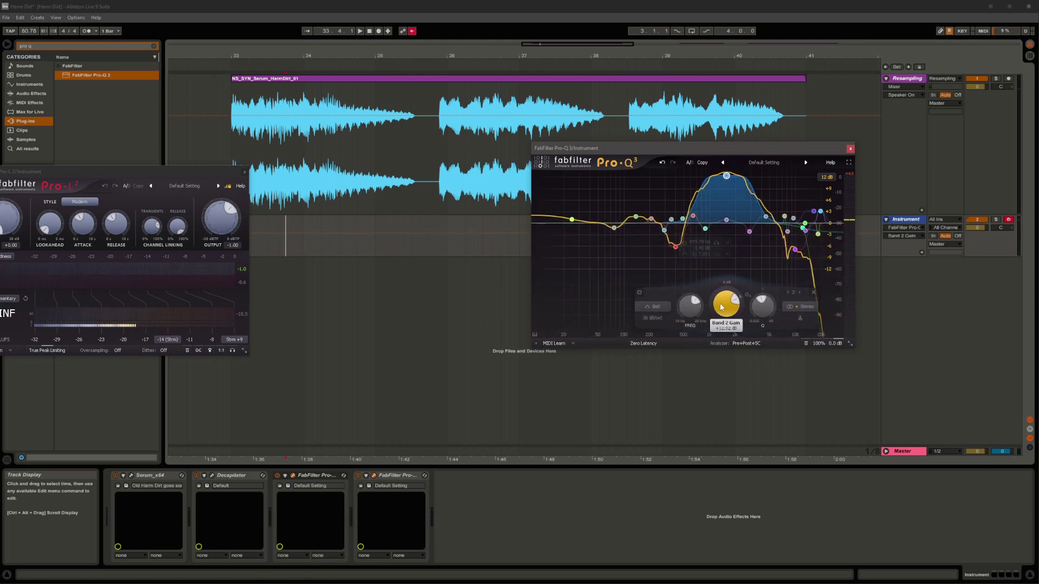
drag(718, 308, 705, 314)
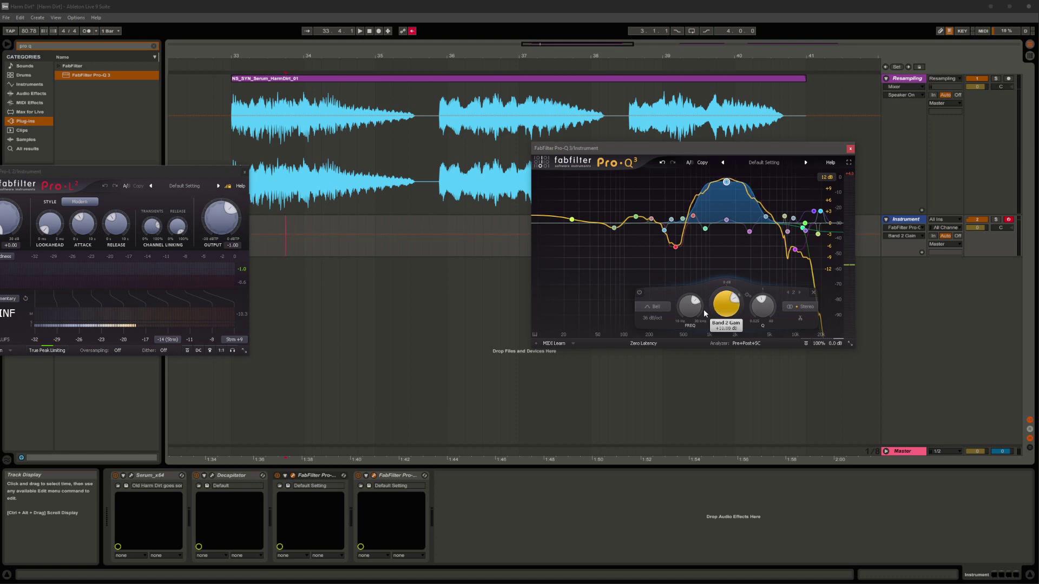
Soften Pro-Q 3's high-cut band to a 30 dB/oct slope and fine-tune its cutoff frequency
mouse_move(806, 252)
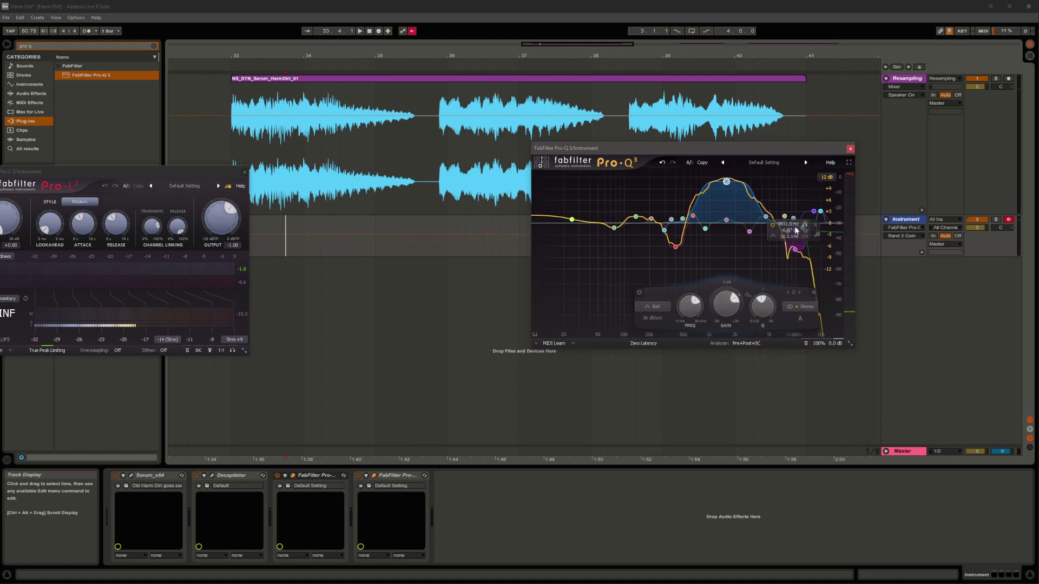
click(808, 224)
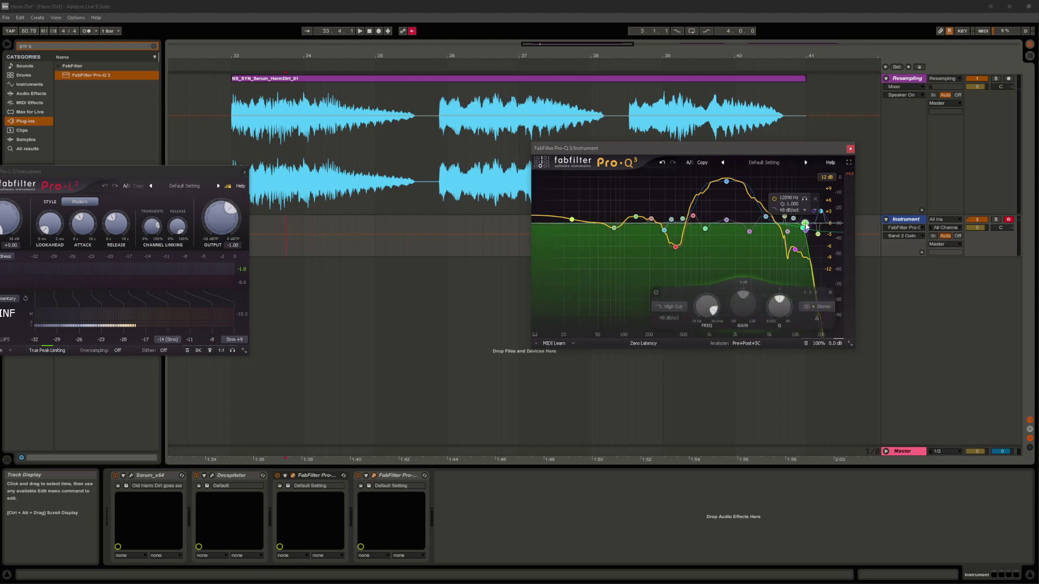
scroll(811, 226, down, 2)
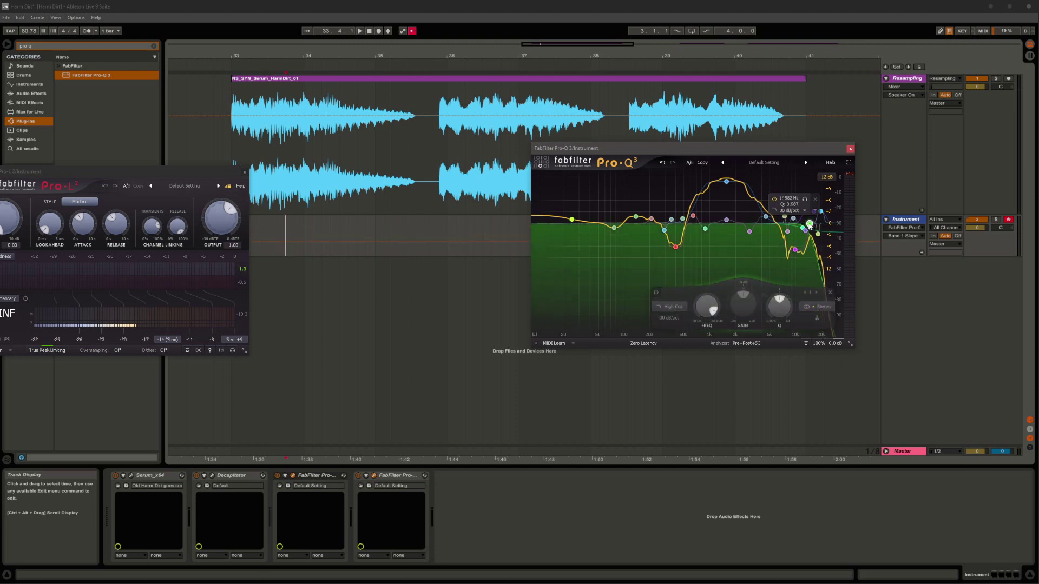
drag(810, 226, 807, 224)
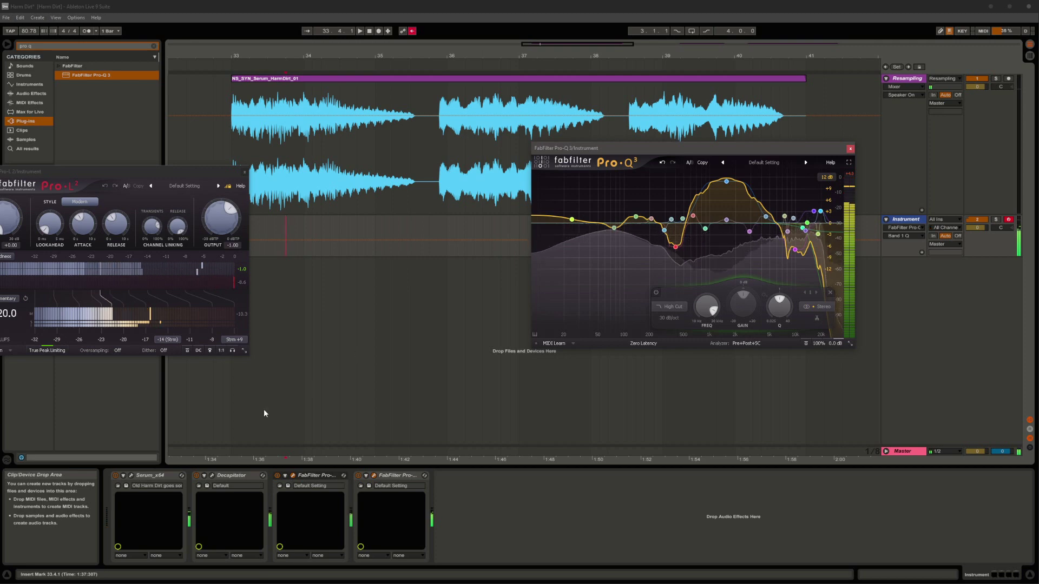
Open the Instrument track's Serum and arrange its window beside the Pro-Q 3 window so both are visible
click(131, 477)
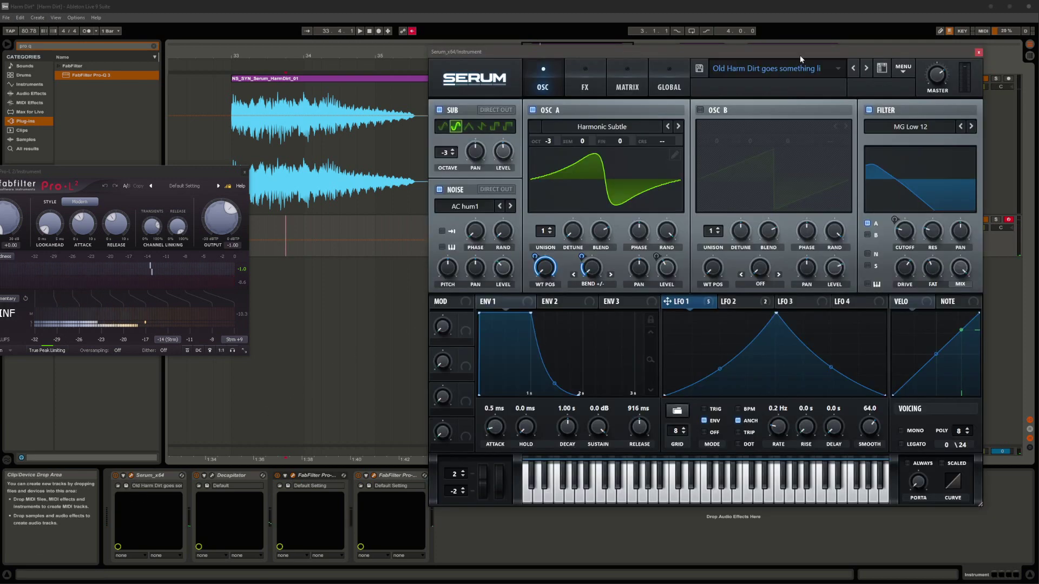
drag(800, 55, 492, 35)
click(804, 191)
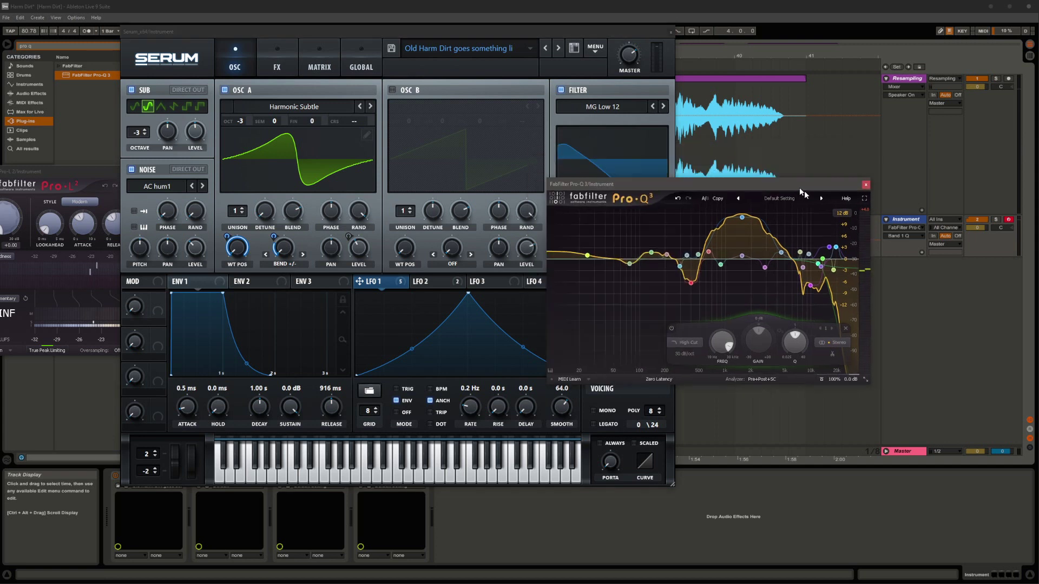
drag(804, 191, 961, 168)
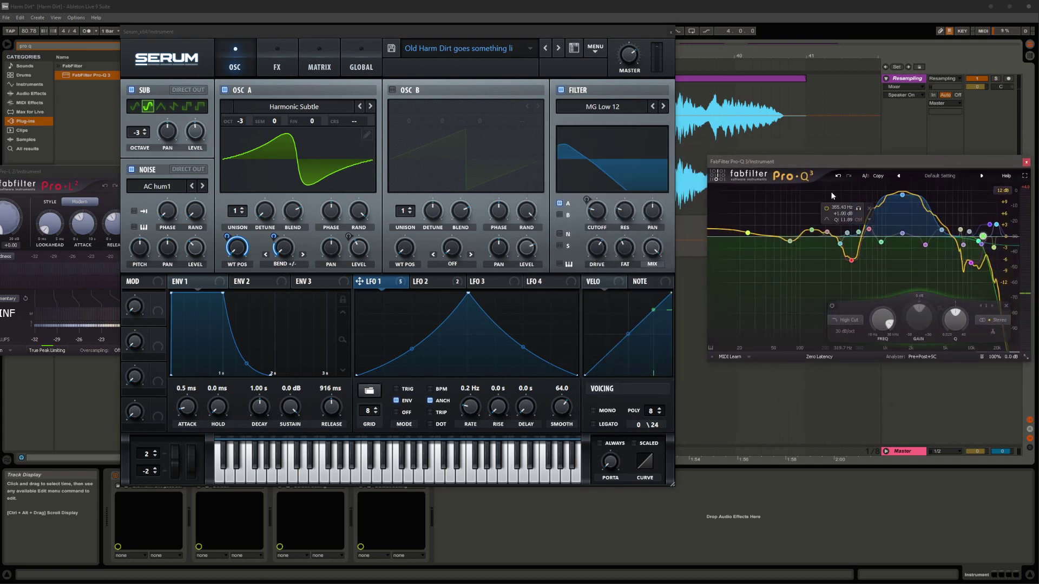